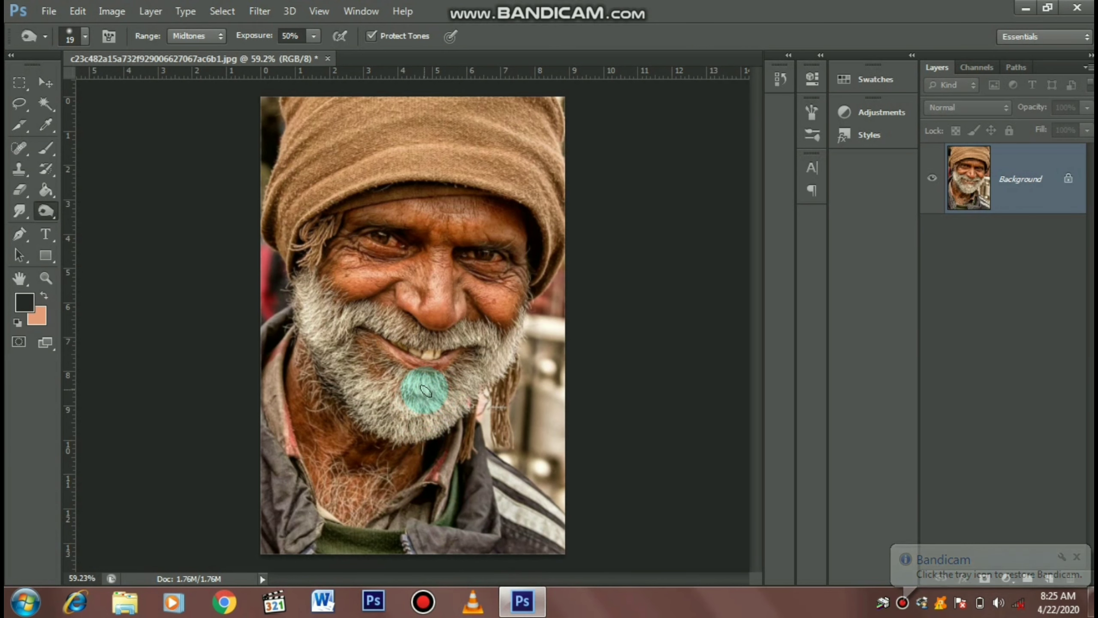
Duplicate the portrait's Background layer into a Background copy layer above it.
mouse_move(1017, 182)
left_mouse_down()
mouse_move(1088, 550)
mouse_move(1050, 578)
left_mouse_up()
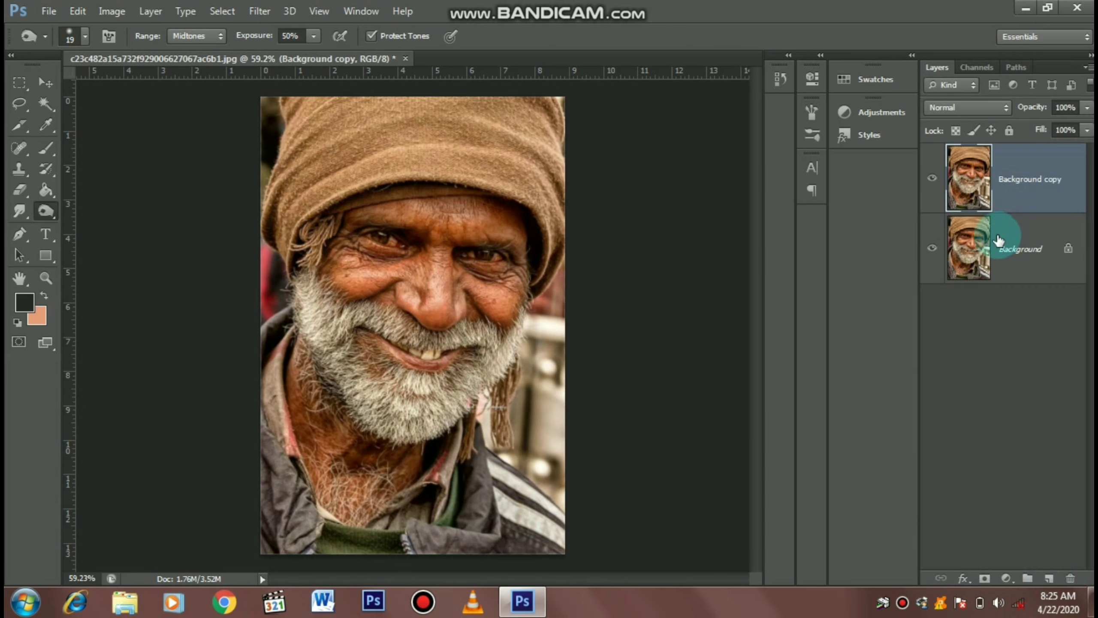
Apply Levels to Background copy with the black input raised to 34.
left_click(112, 11)
mouse_move(136, 51)
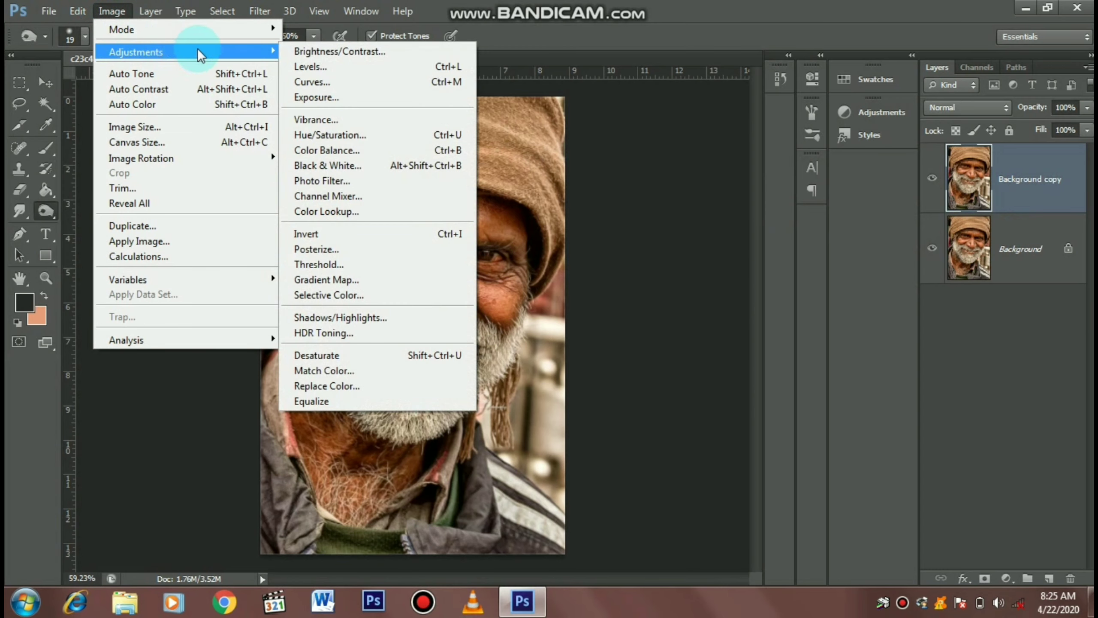
left_click(298, 66)
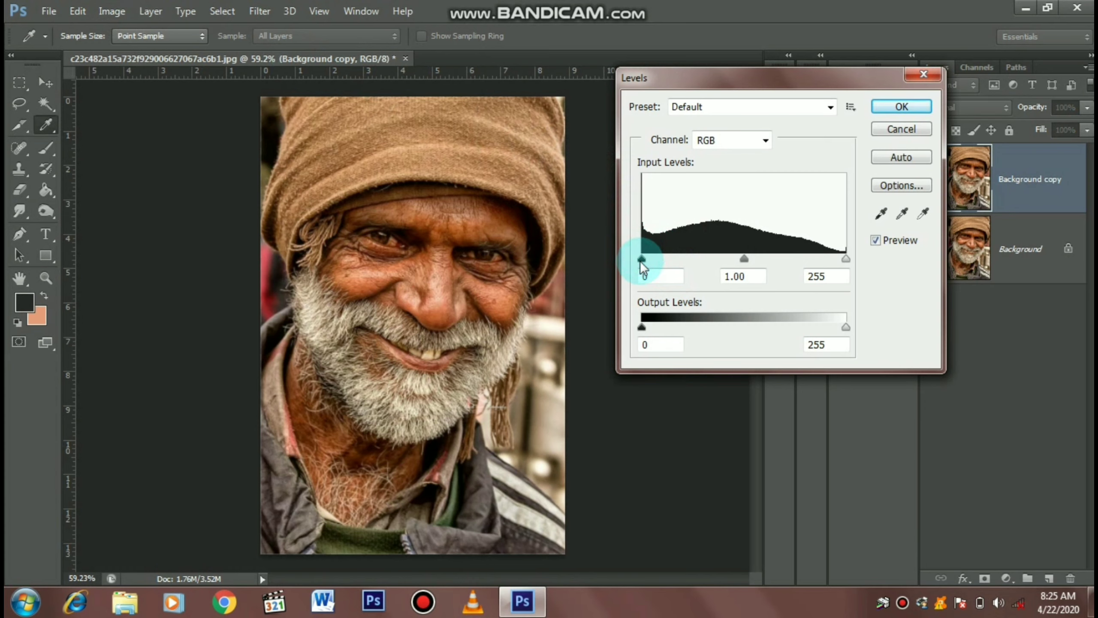
left_click_drag(641, 261, 670, 255)
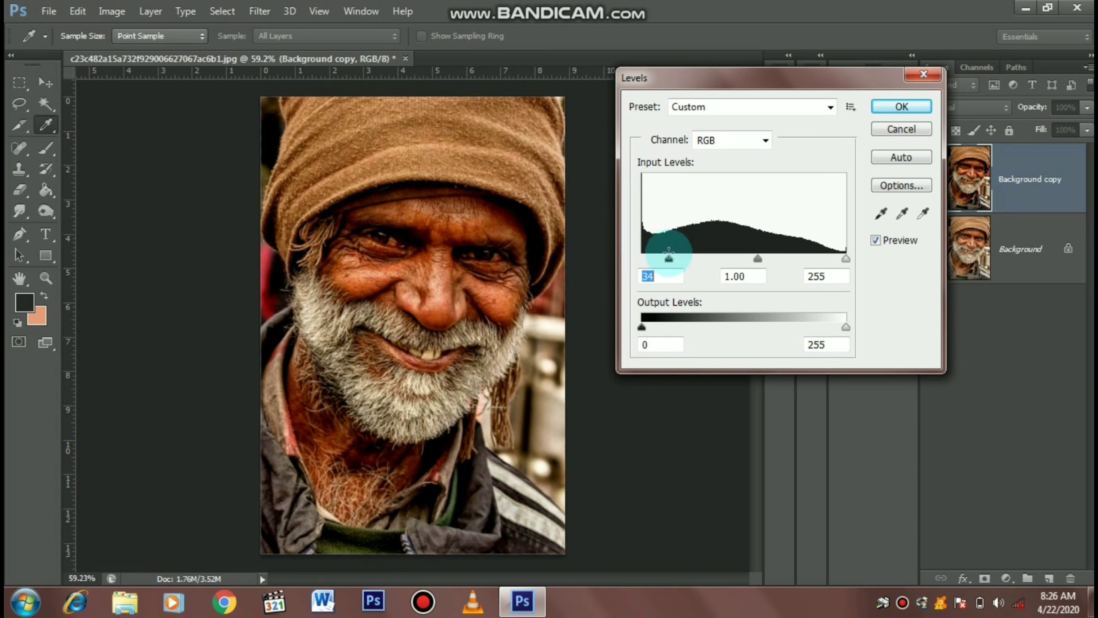
left_click(899, 108)
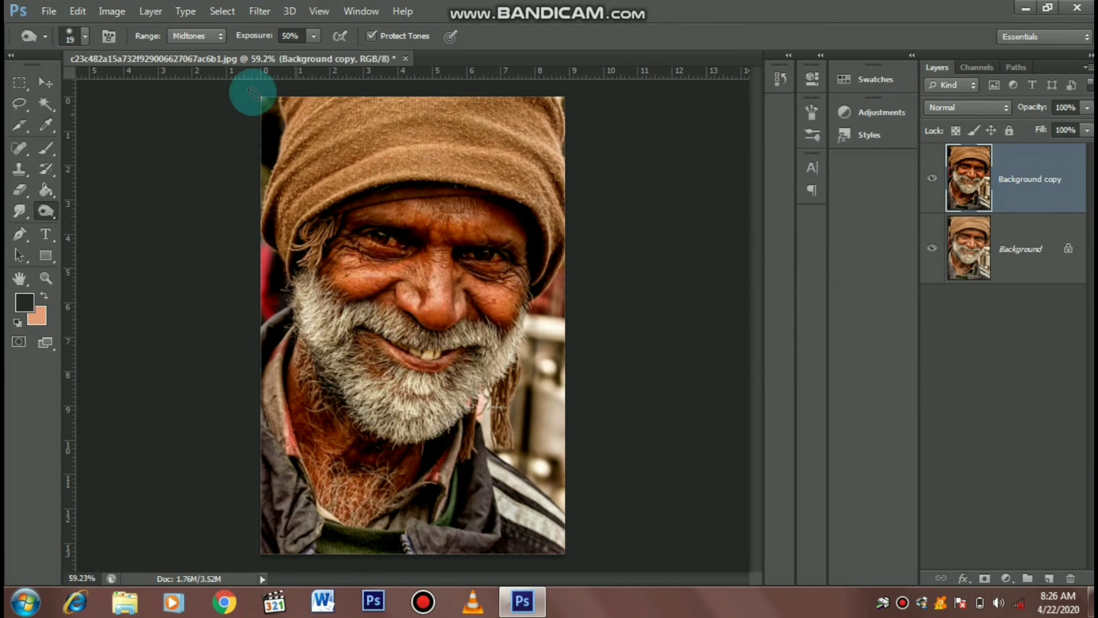
Apply Hue/Saturation with Hue +4 and Saturation +1 to Background copy.
left_click(130, 12)
mouse_move(136, 52)
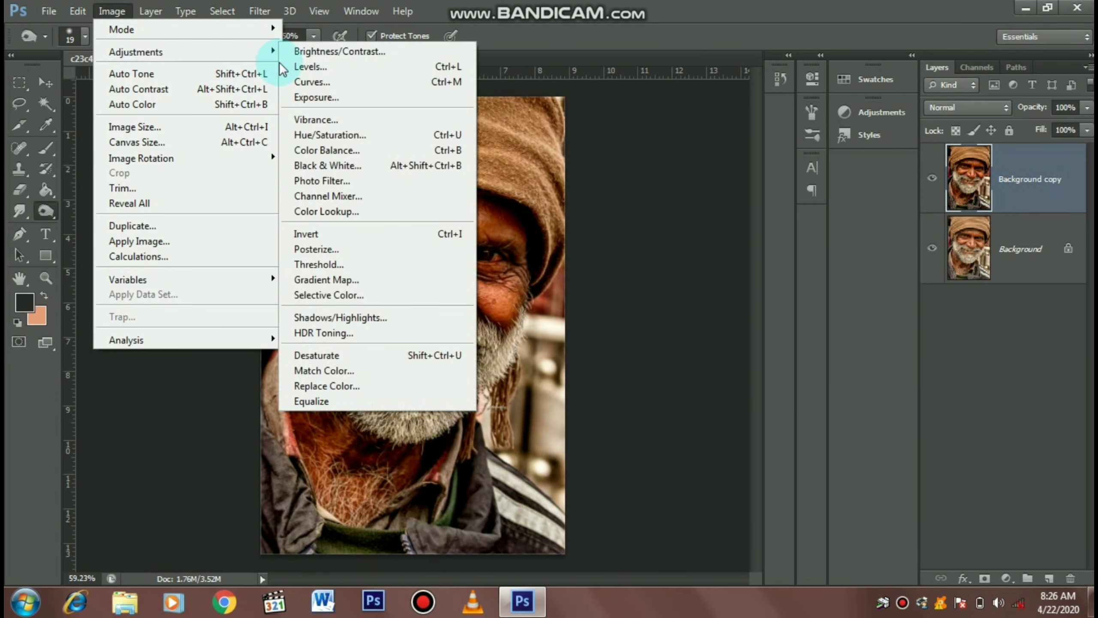
left_click(340, 135)
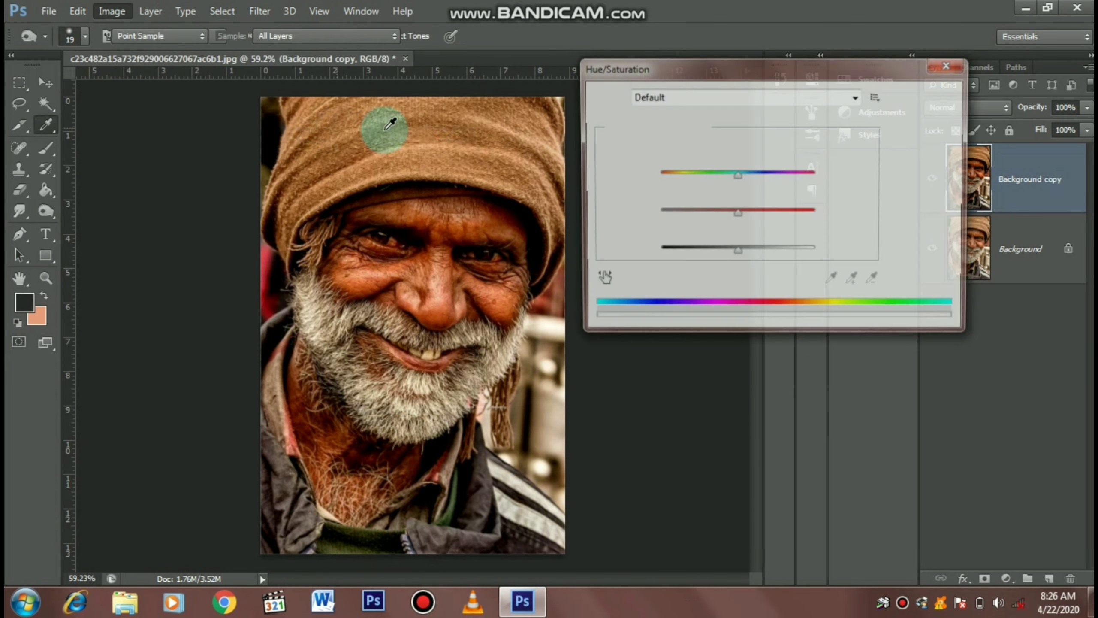
left_click_drag(736, 213, 732, 211)
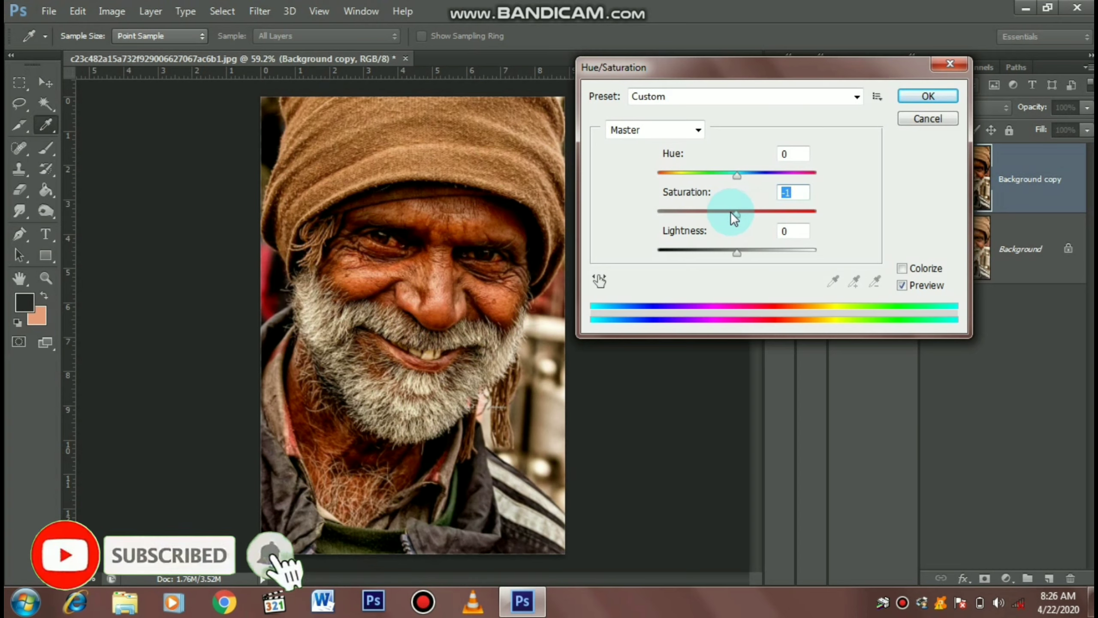
left_click_drag(731, 212, 738, 175)
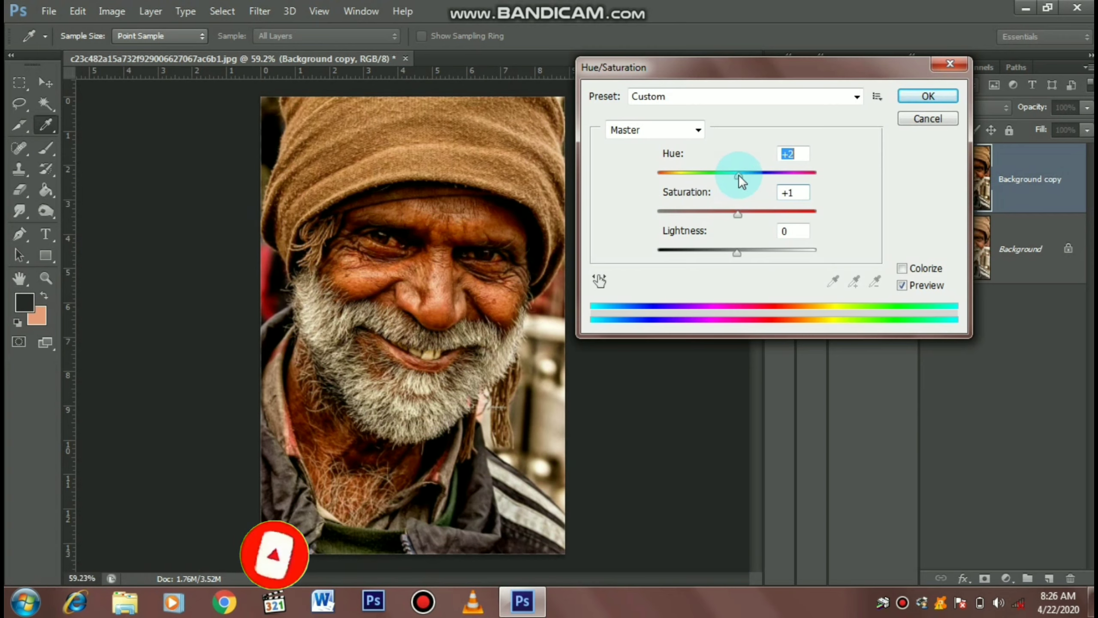
left_click(927, 96)
Apply an S-shaped RGB Curves adjustment with darker shadows and brighter highlights.
left_click(112, 12)
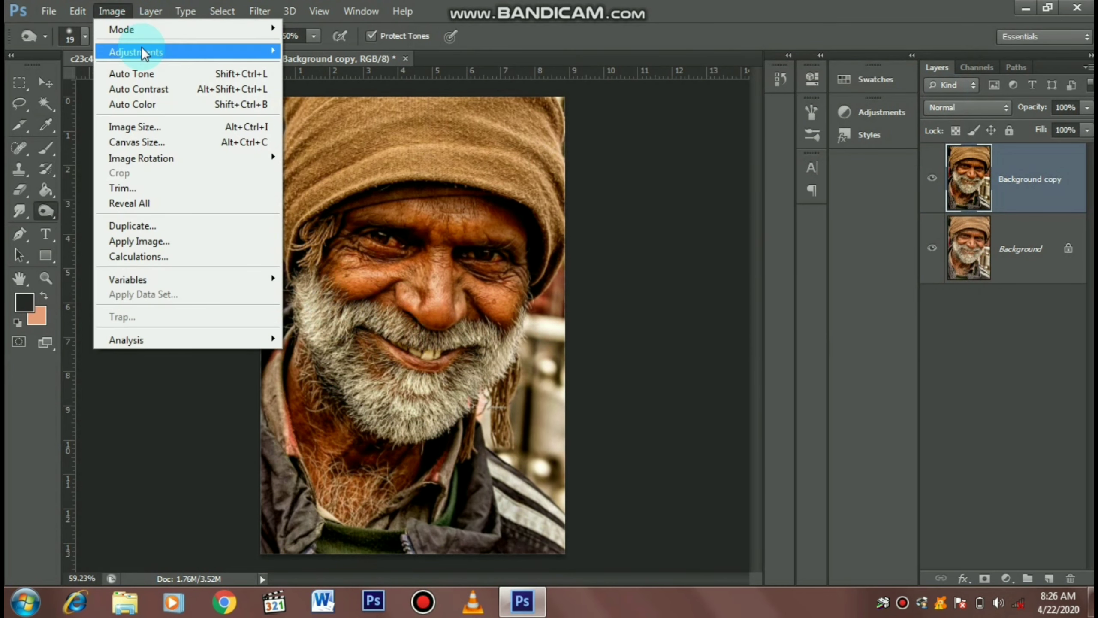
left_click(303, 85)
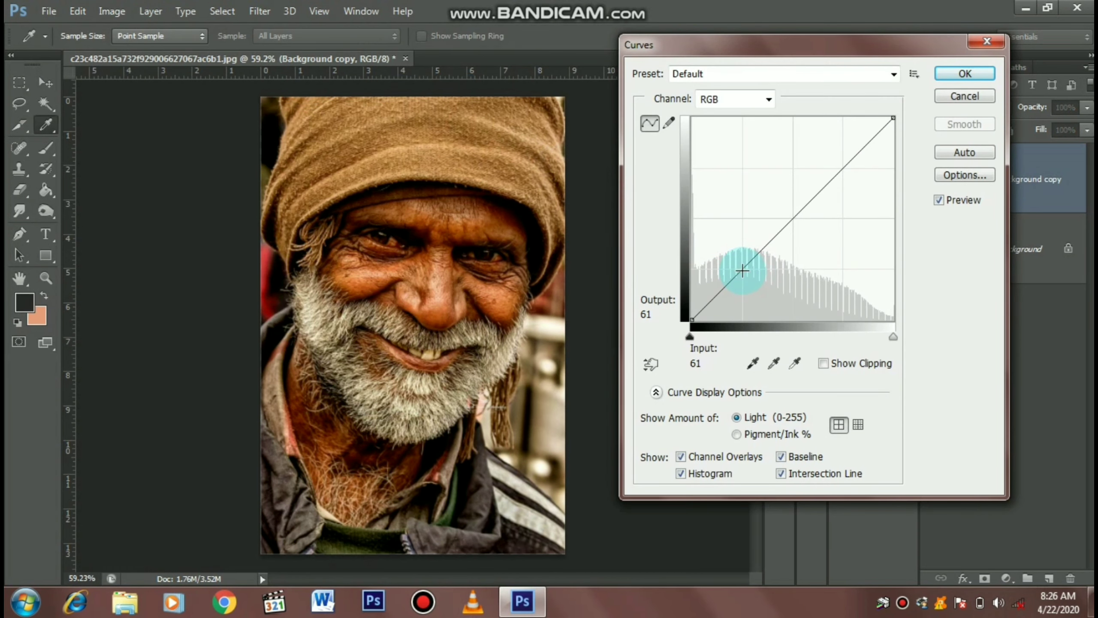
left_click(743, 270)
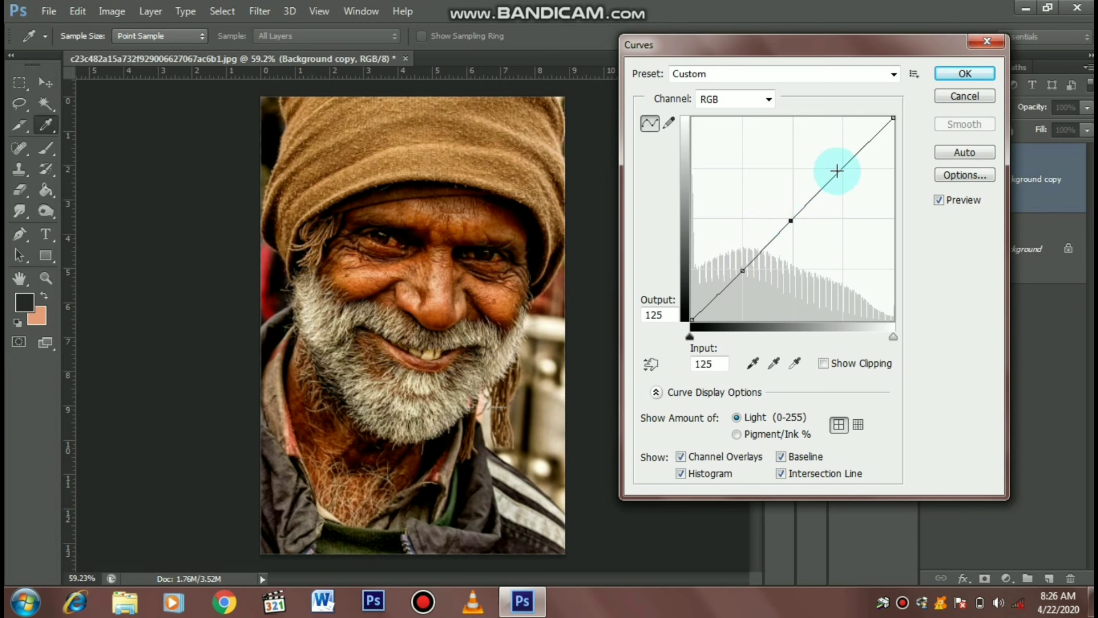
left_click(842, 171)
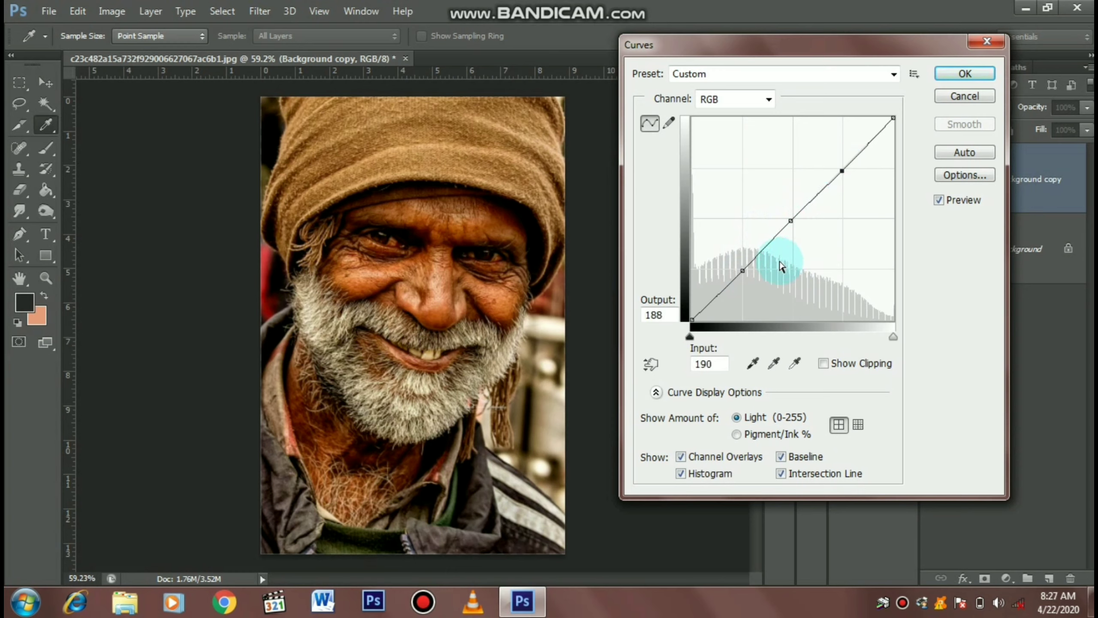
mouse_move(744, 270)
left_mouse_down()
mouse_move(760, 277)
mouse_move(750, 285)
mouse_move(753, 272)
left_mouse_up()
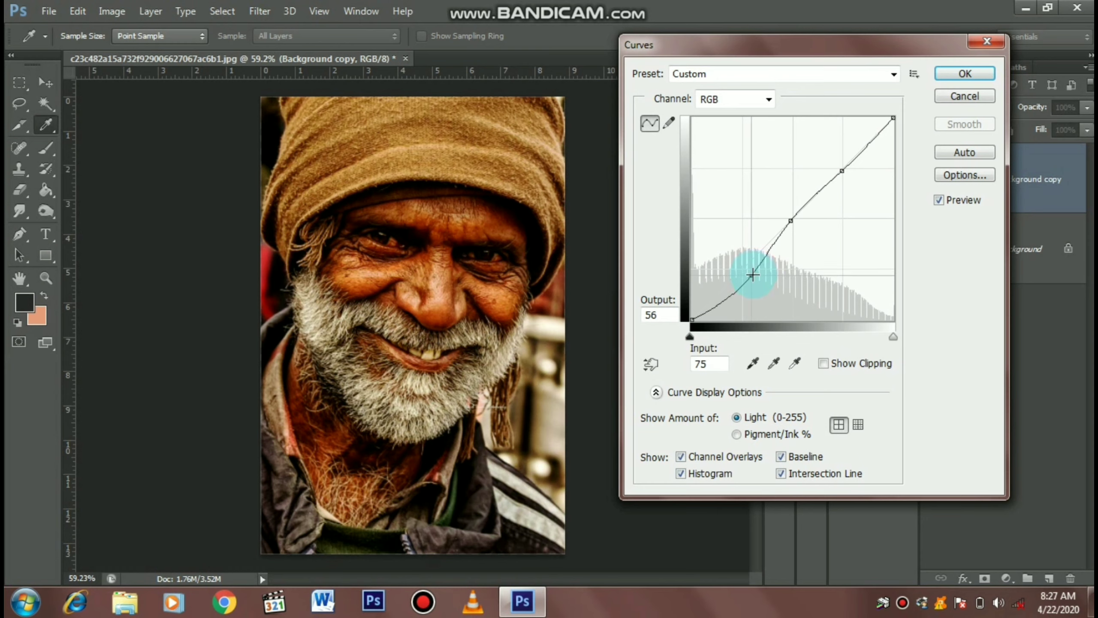
left_click_drag(791, 221, 794, 223)
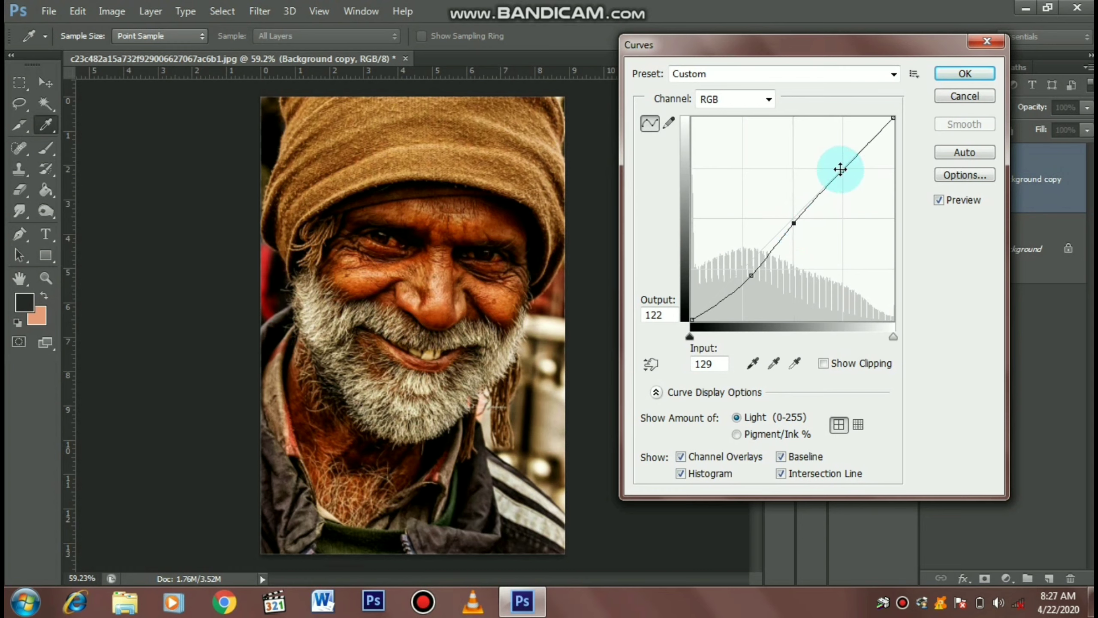
left_click_drag(843, 168, 855, 174)
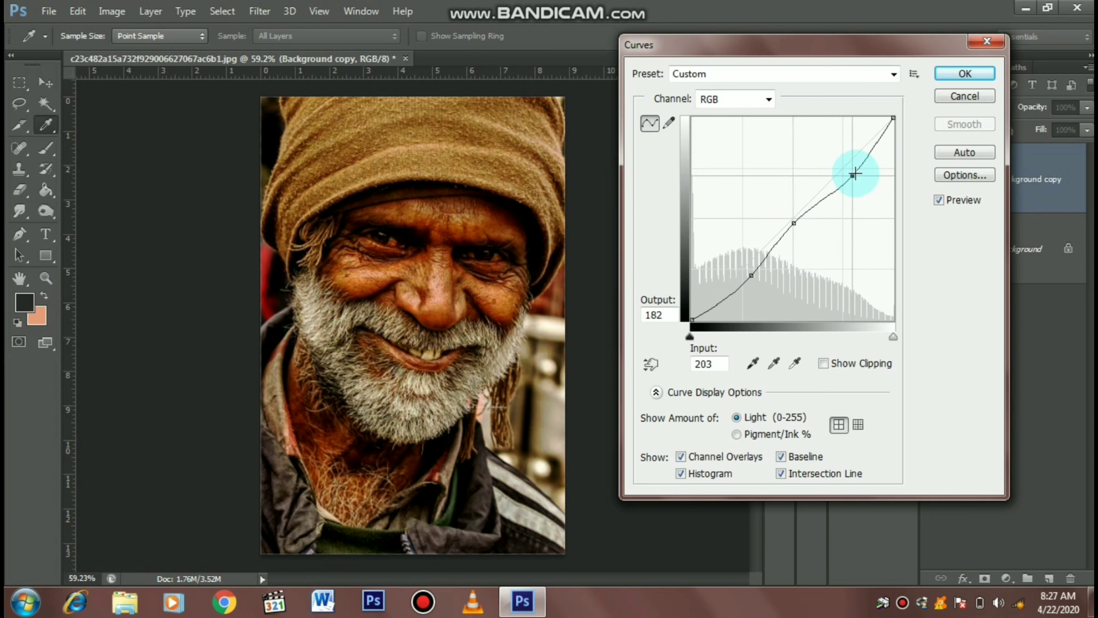
left_click(955, 73)
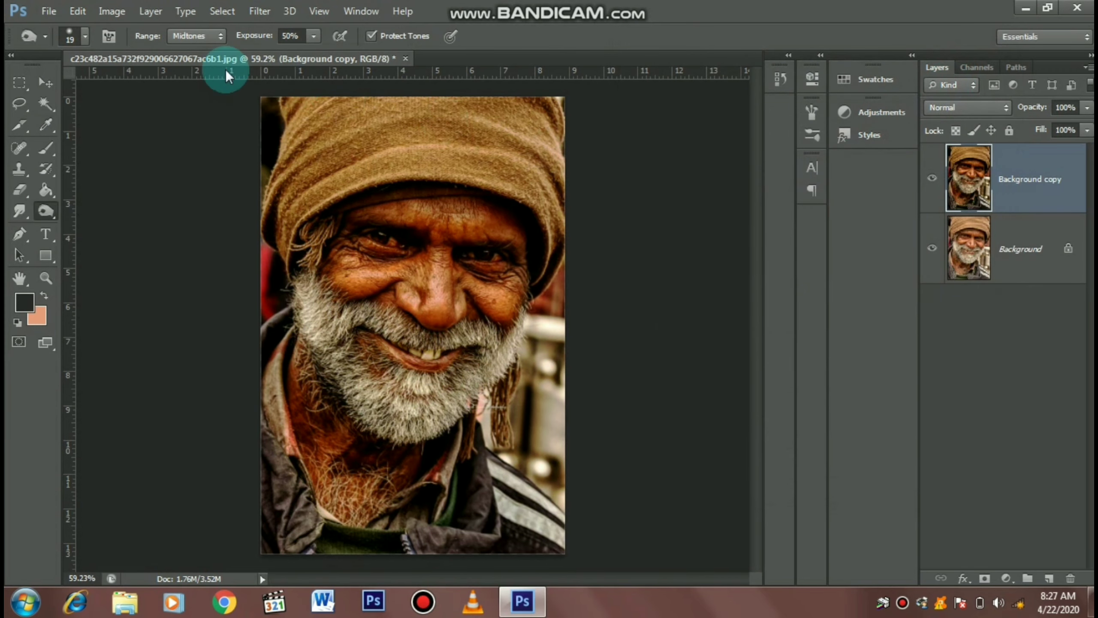
Apply a Vibrance adjustment with Saturation lowered to -23.
left_click(108, 11)
mouse_move(135, 52)
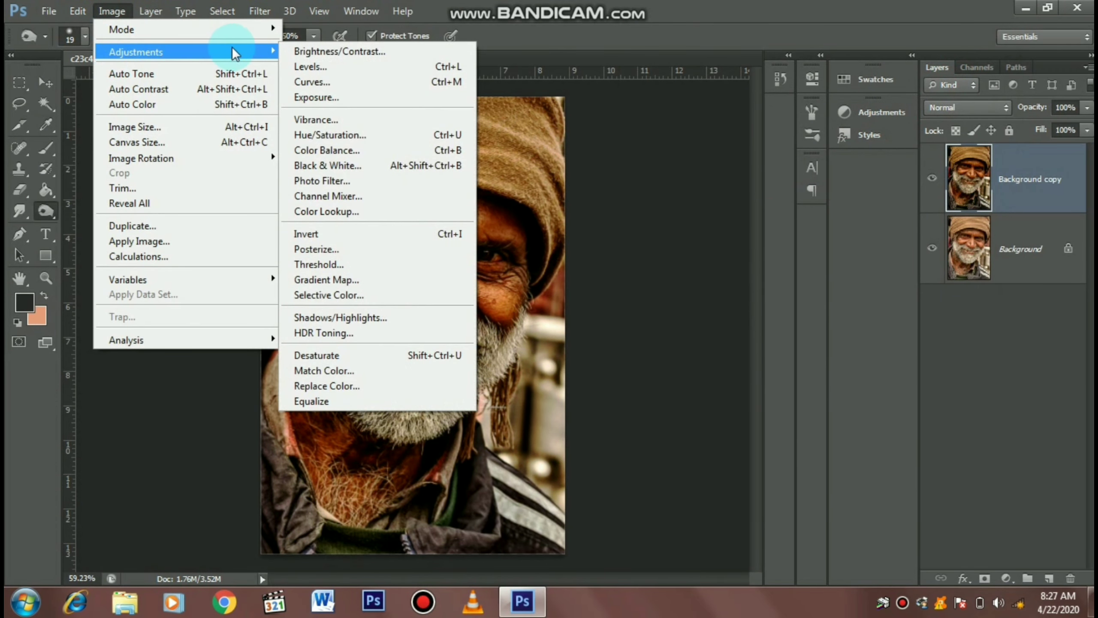
left_click(336, 121)
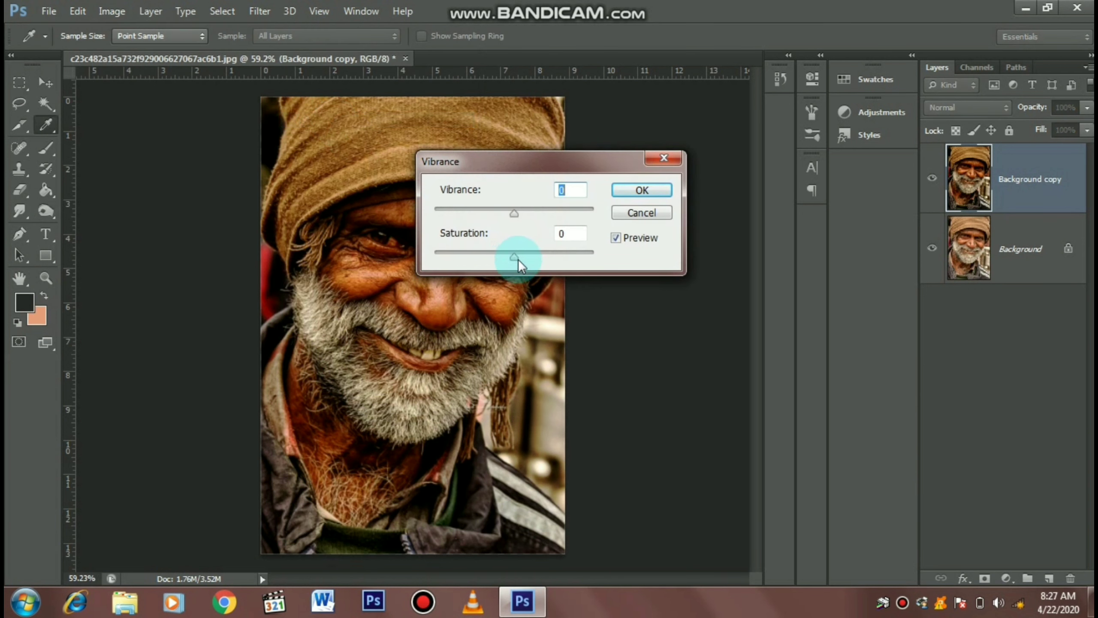
left_click_drag(517, 256, 498, 256)
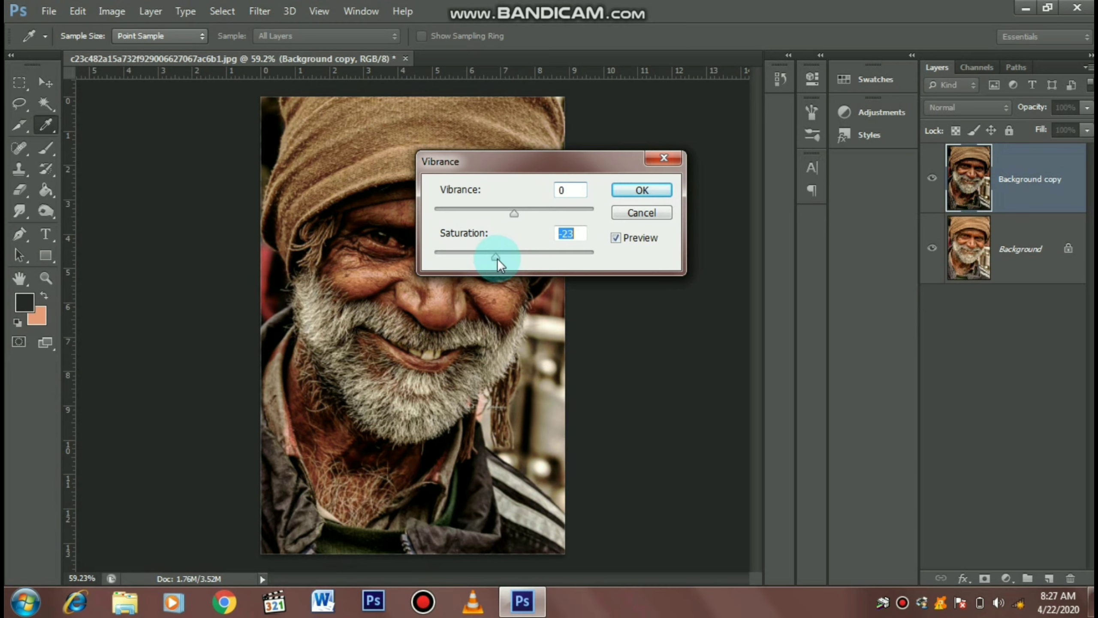
left_click(658, 193)
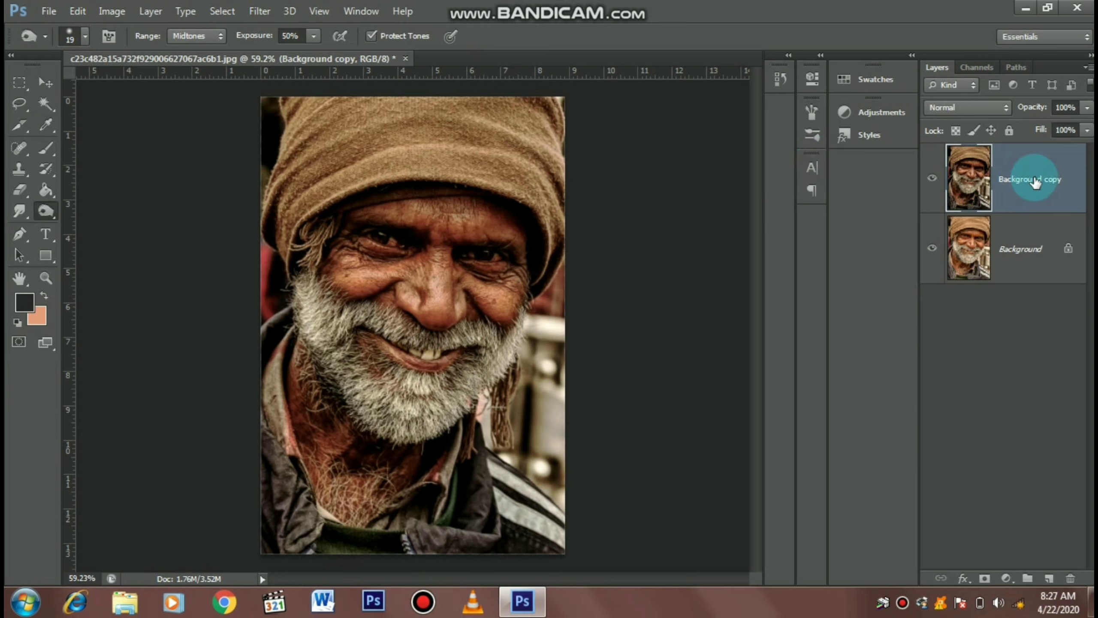
Duplicate the layer as Background copy 2 and apply High Pass at radius 10.
mouse_move(1045, 178)
left_mouse_down()
mouse_move(1038, 562)
mouse_move(1051, 578)
left_mouse_up()
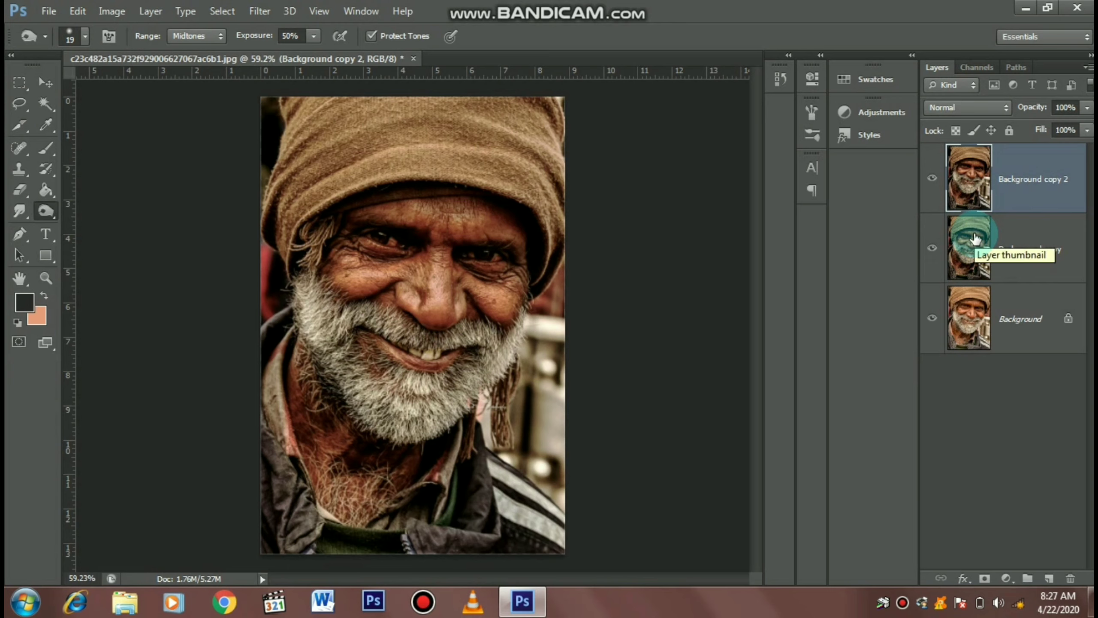
left_click(258, 12)
mouse_move(271, 234)
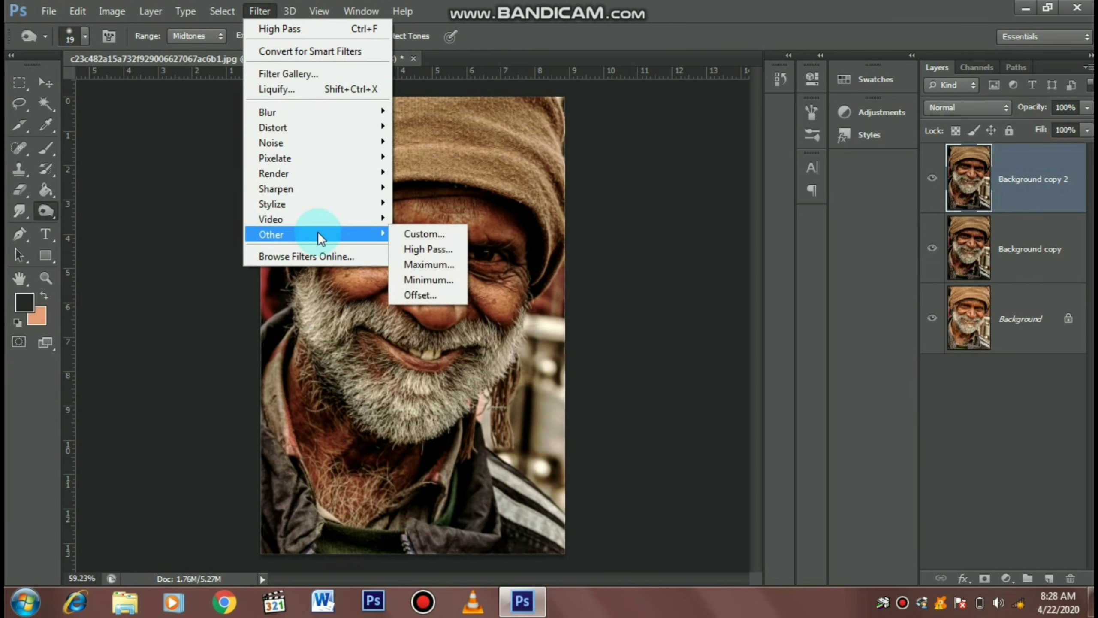
left_click(426, 249)
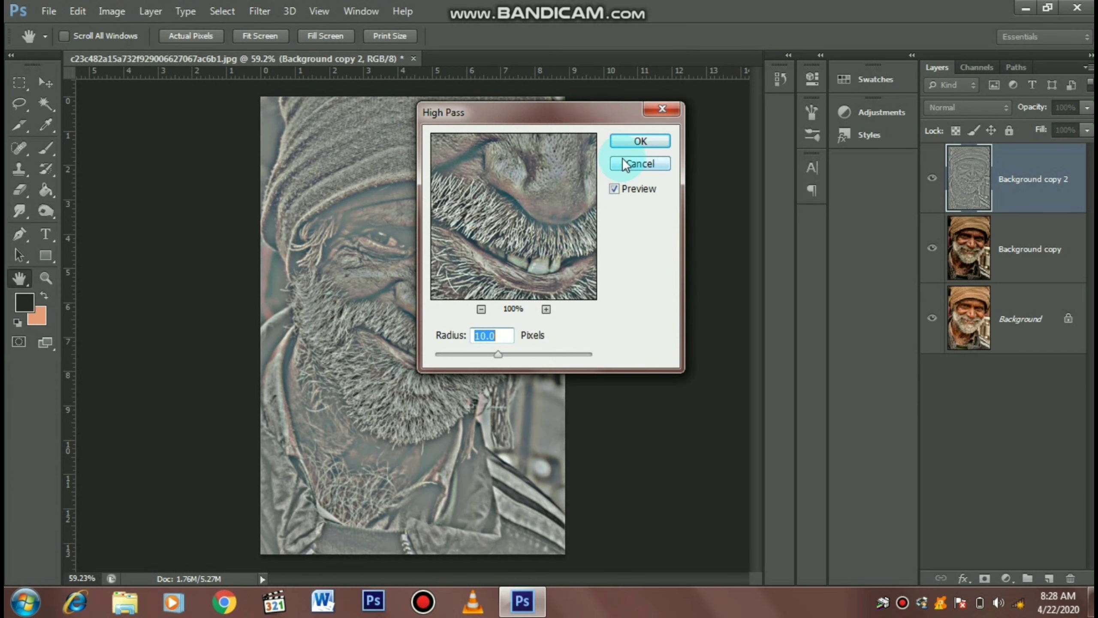
left_click(638, 143)
key("o")
Set Background copy 2 to Overlay blend mode with 70% fill.
left_click(981, 115)
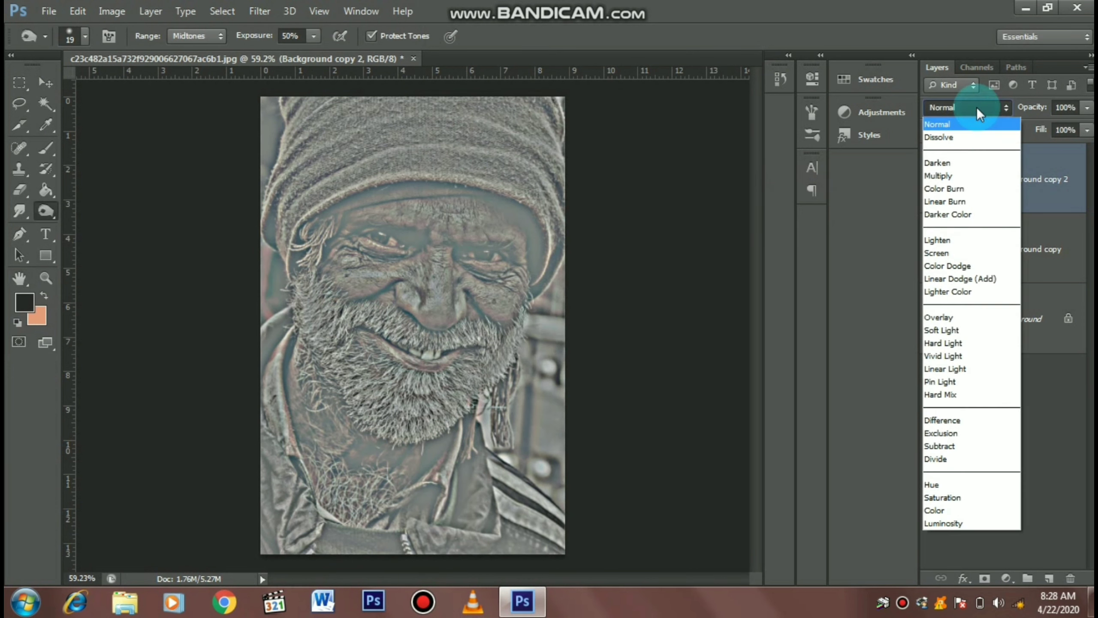
left_click(960, 315)
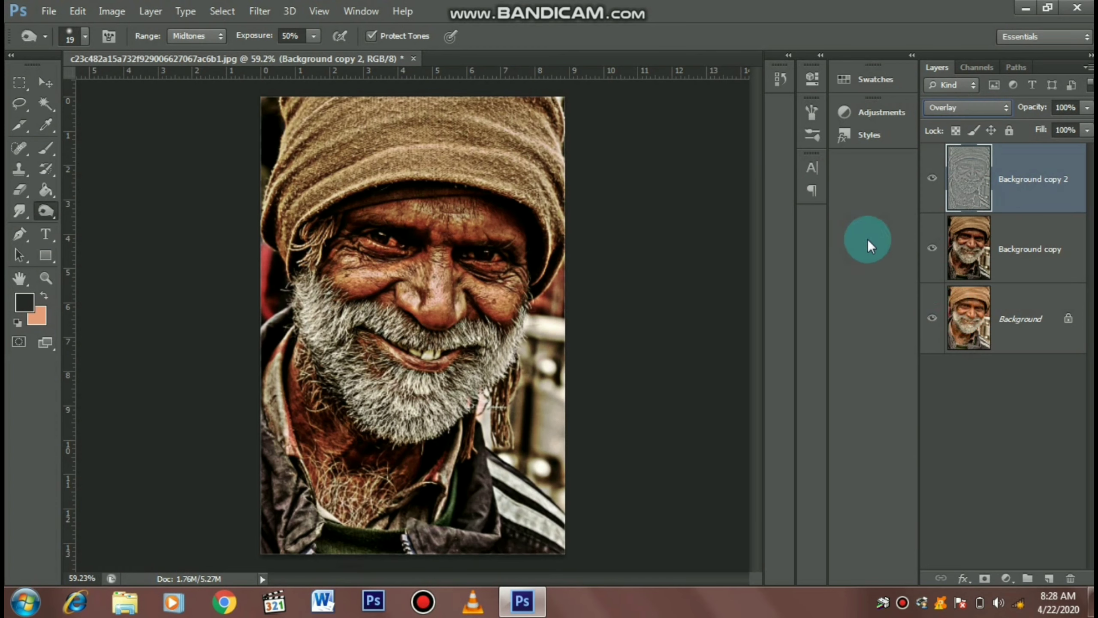
left_click(1086, 131)
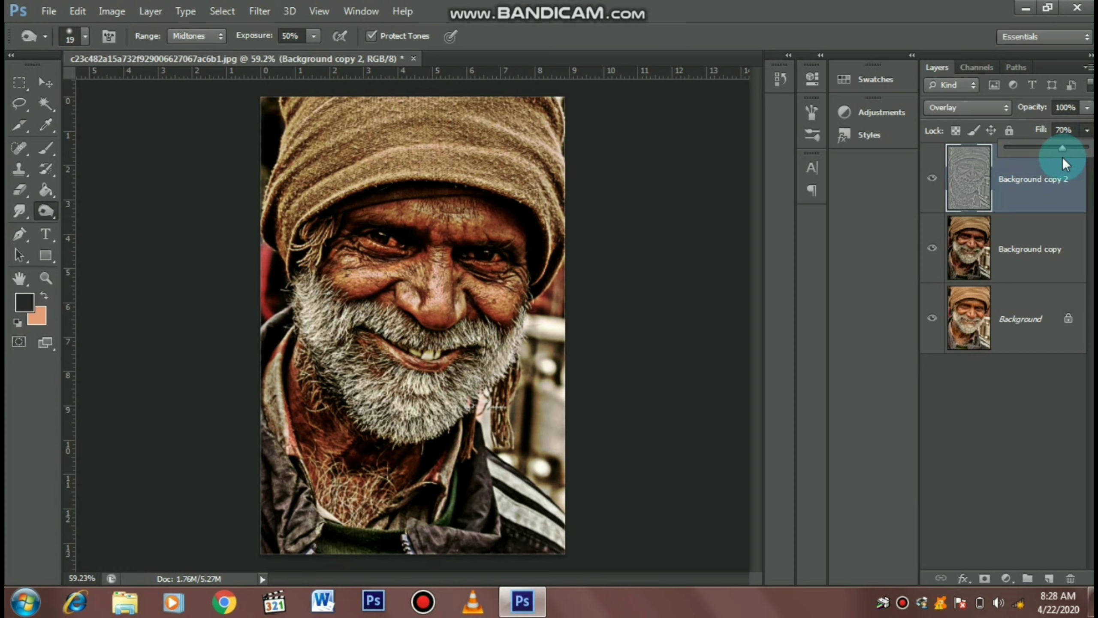
left_click(1087, 130)
left_click(46, 82)
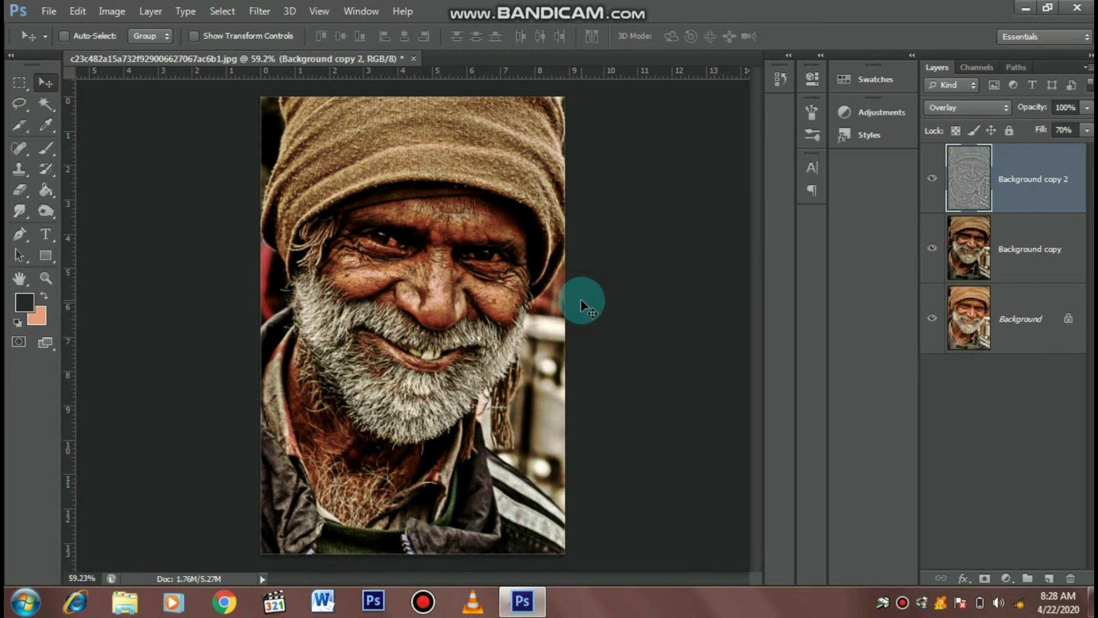
Merge Background copy and Background copy 2 into a single layer.
left_click(961, 464)
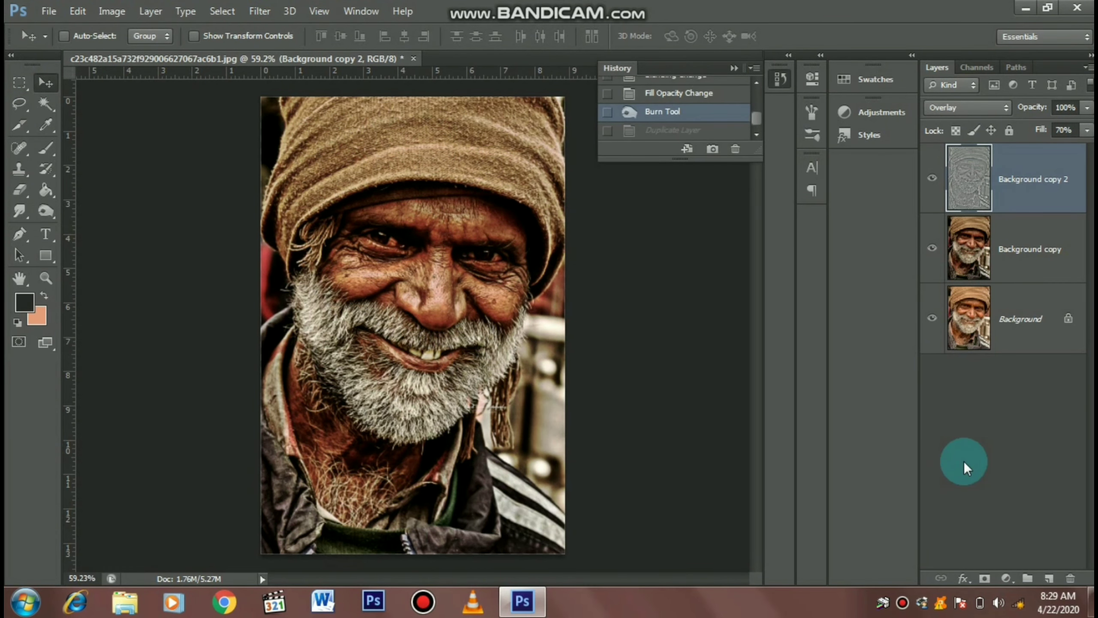
left_click(1040, 245, "ctrl")
right_click(1040, 245)
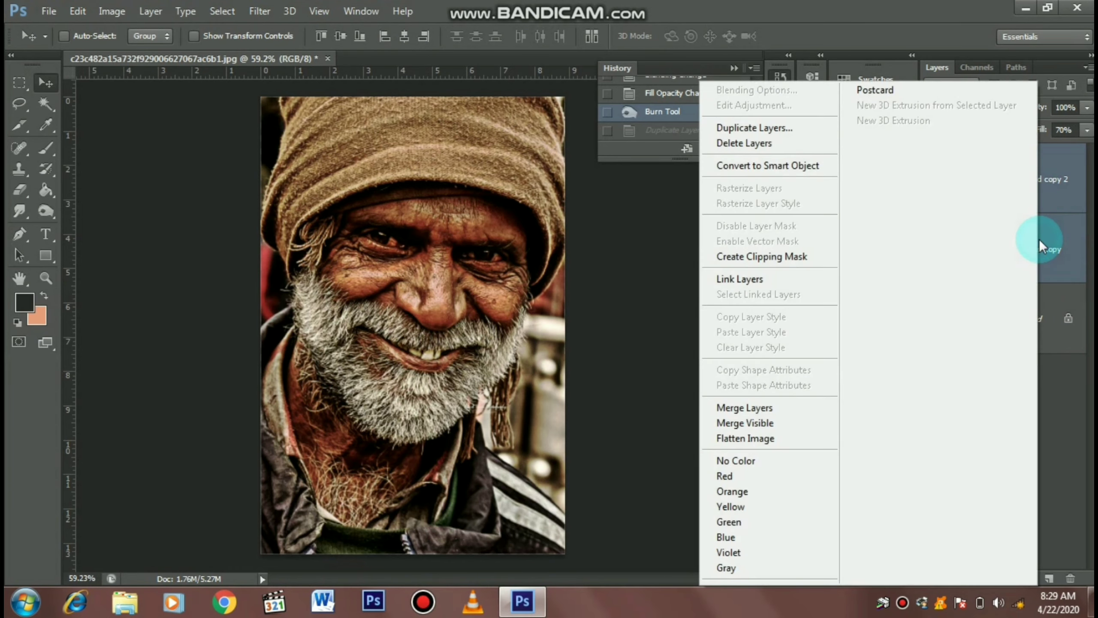
left_click(799, 406)
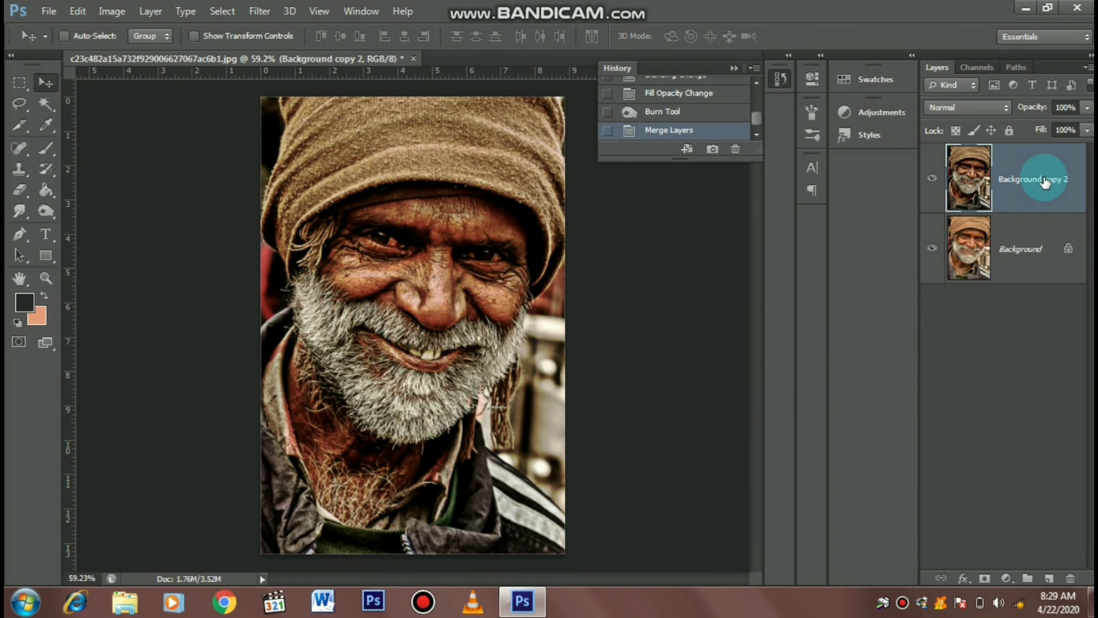
Duplicate the merged layer and name the copy \dodge.
left_click_drag(1046, 182, 1050, 578)
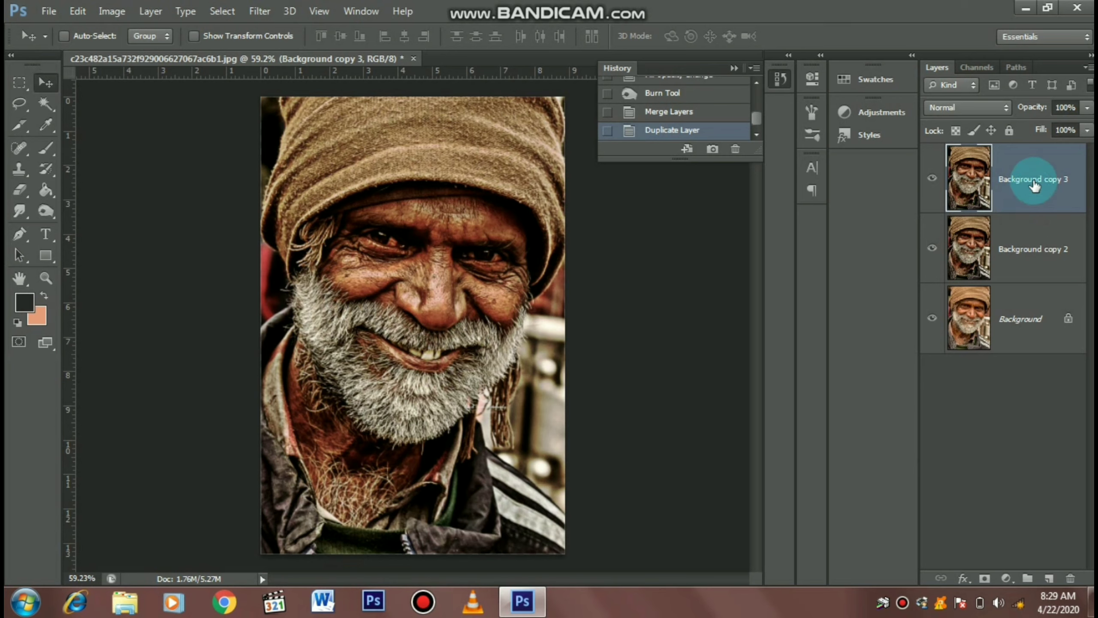
double_click(1033, 182)
type("\\dodg")
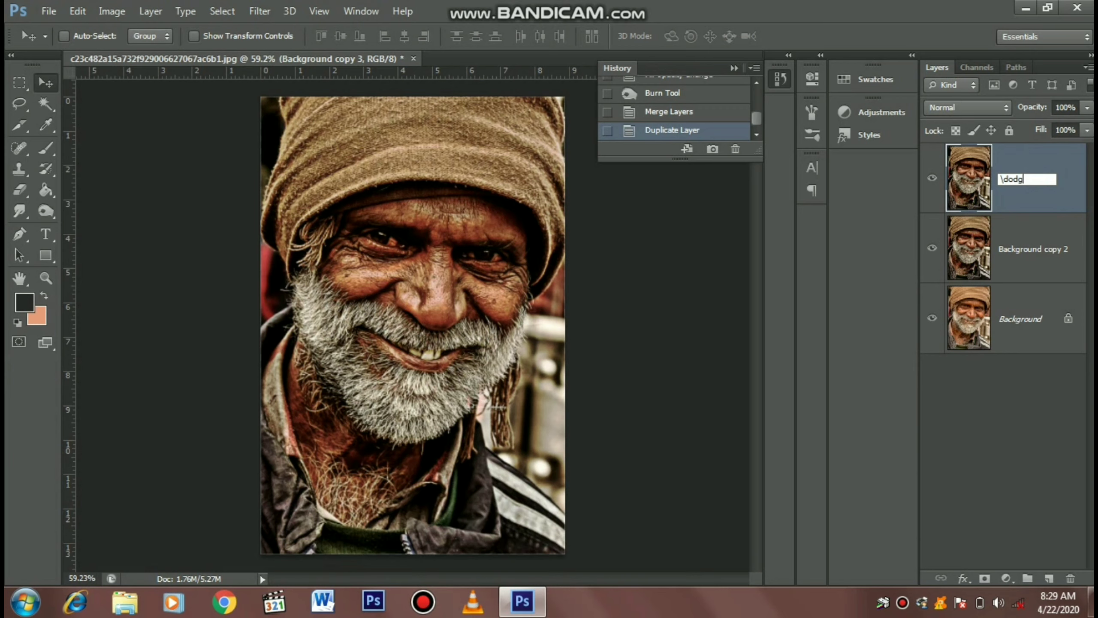
type("e")
key("Return")
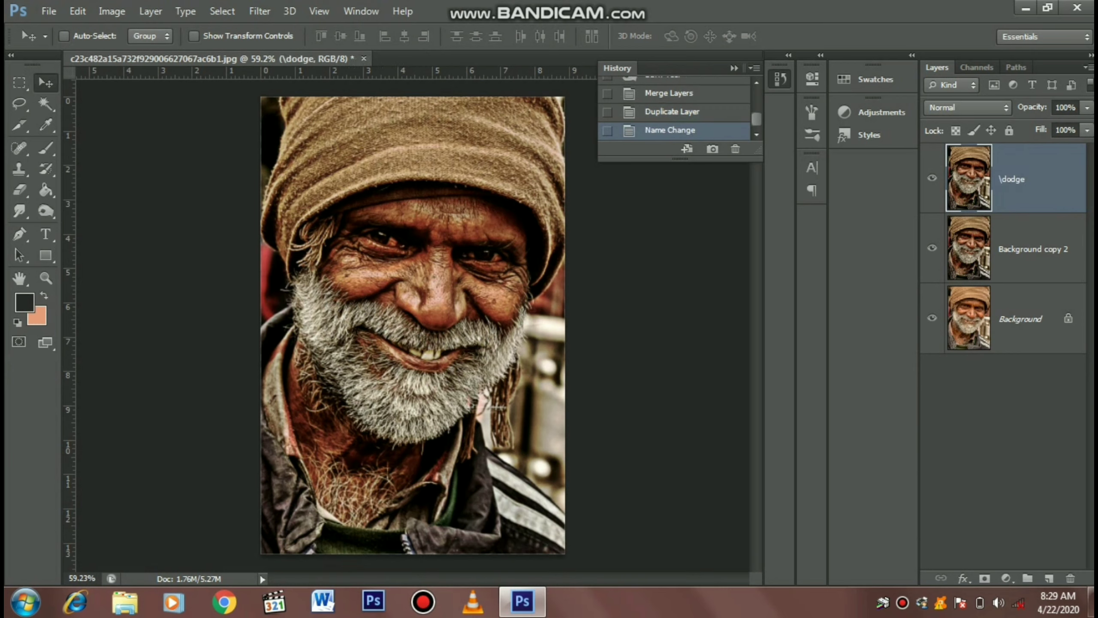
left_click(46, 211)
scroll(372, 216, "up", 5)
Brighten both eyes with Dodge strokes on \dodge, then duplicate that layer.
mouse_move(363, 216)
left_mouse_down()
mouse_move(428, 237)
mouse_move(346, 207)
left_mouse_up()
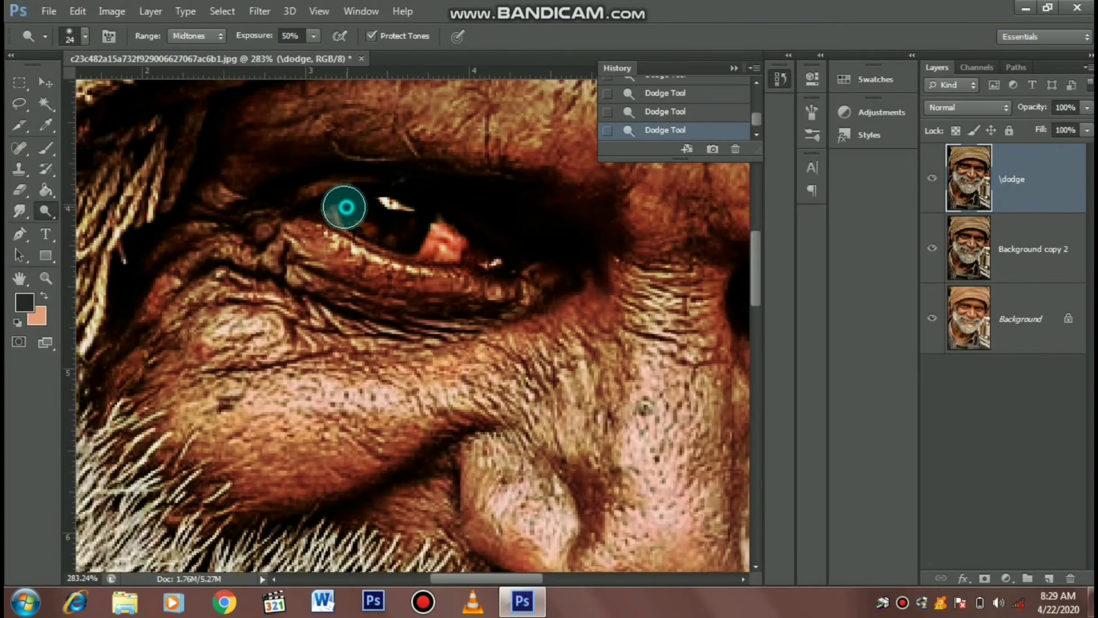
scroll(393, 223, "down", 3)
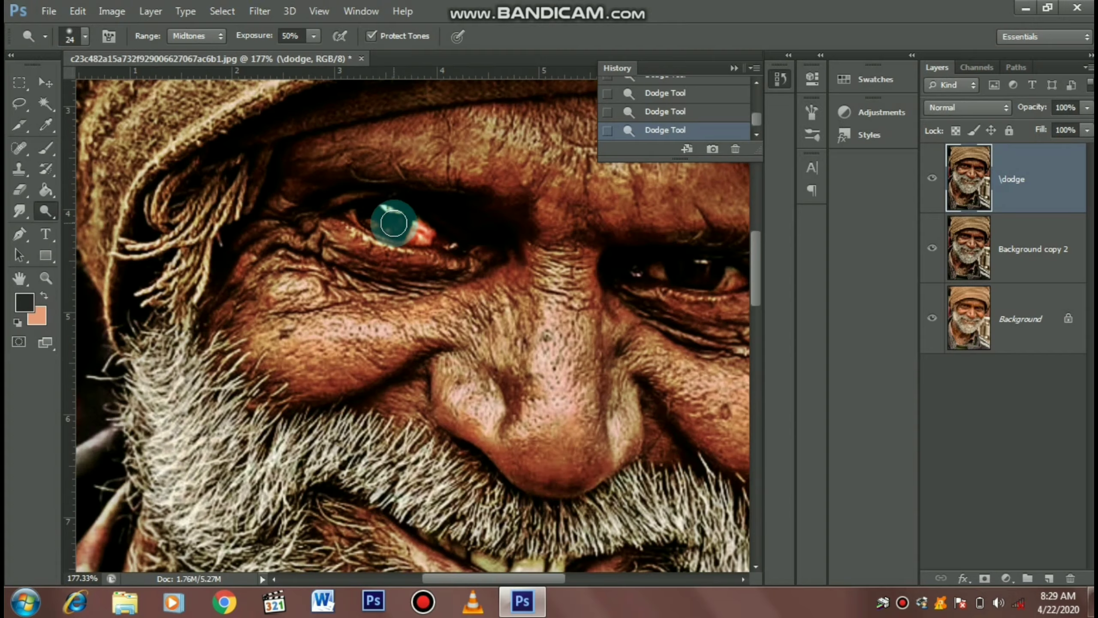
scroll(545, 277, "down", 2)
scroll(436, 253, "up", 4)
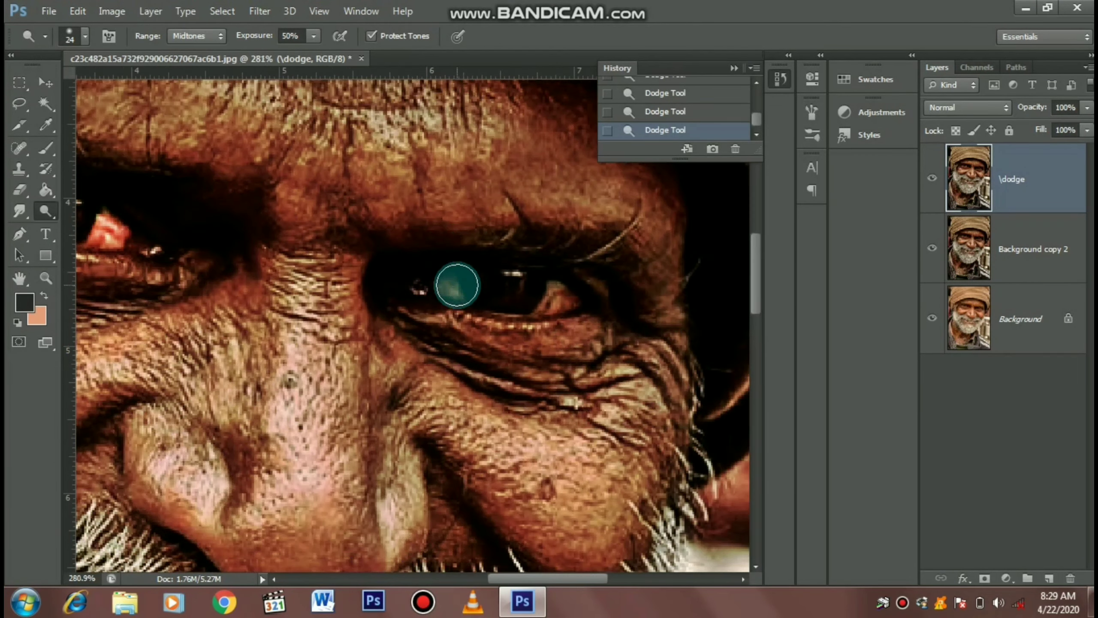
scroll(457, 285, "up", 2)
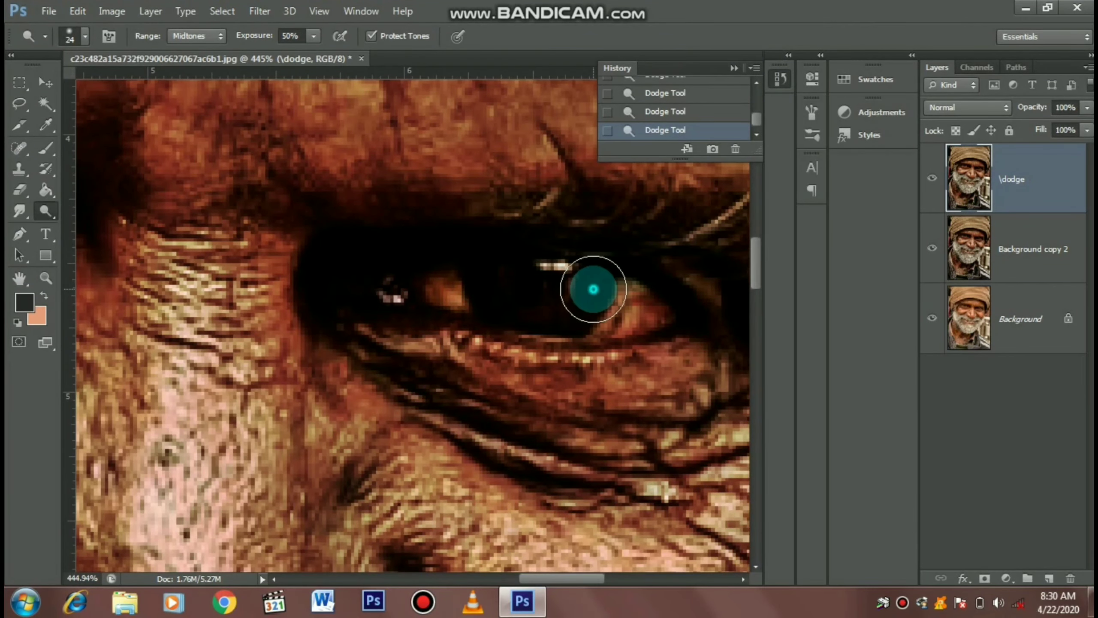
left_click_drag(638, 294, 643, 312)
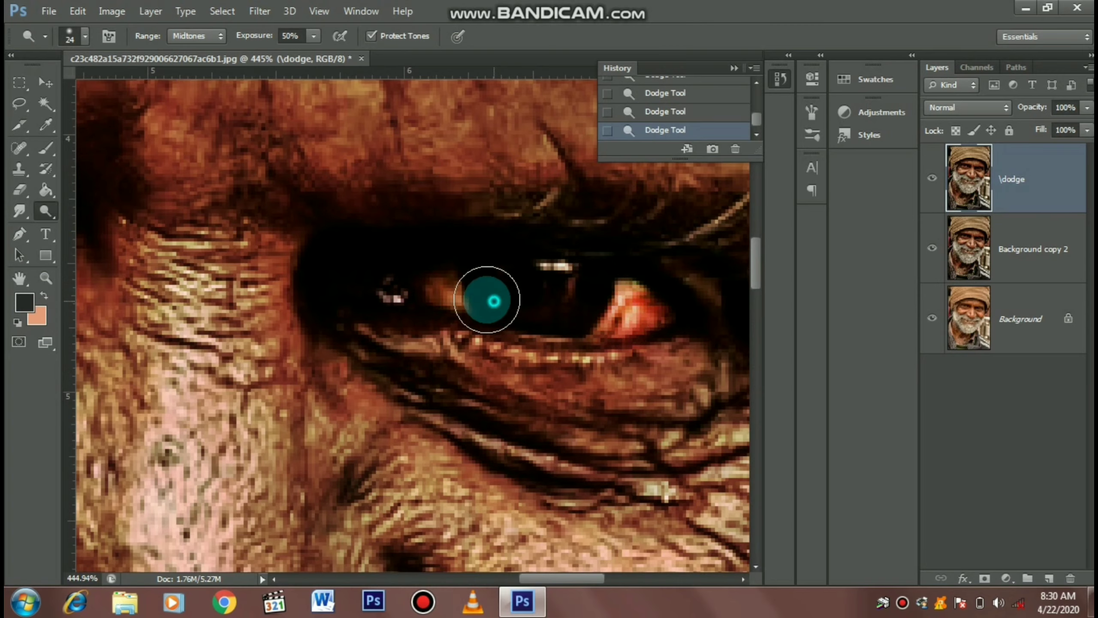
scroll(567, 294, "down", 3)
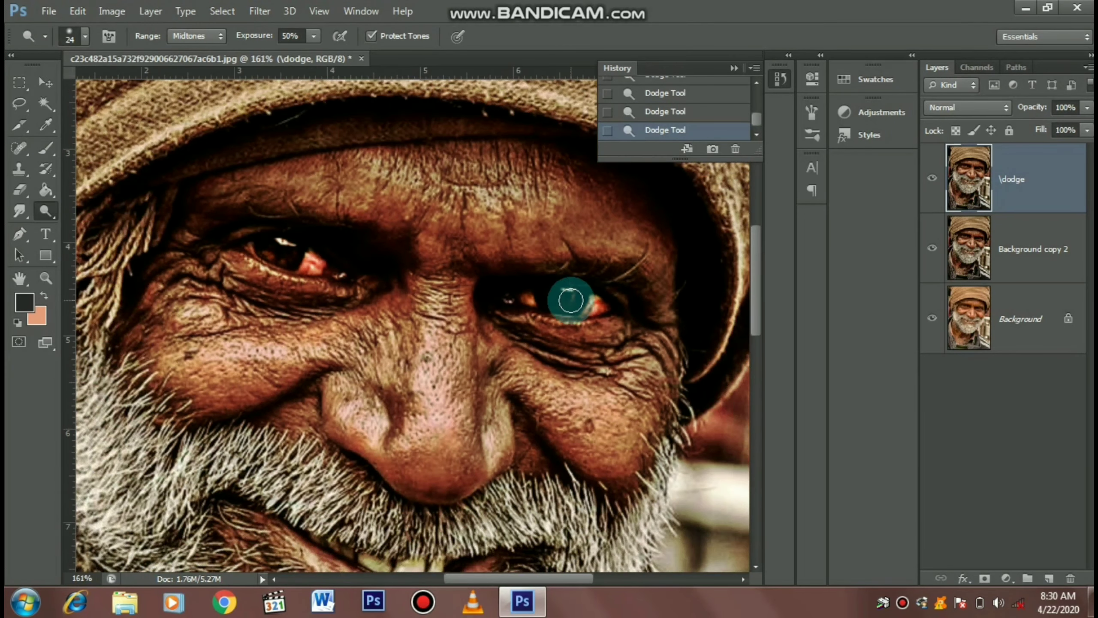
scroll(503, 277, "down", 2)
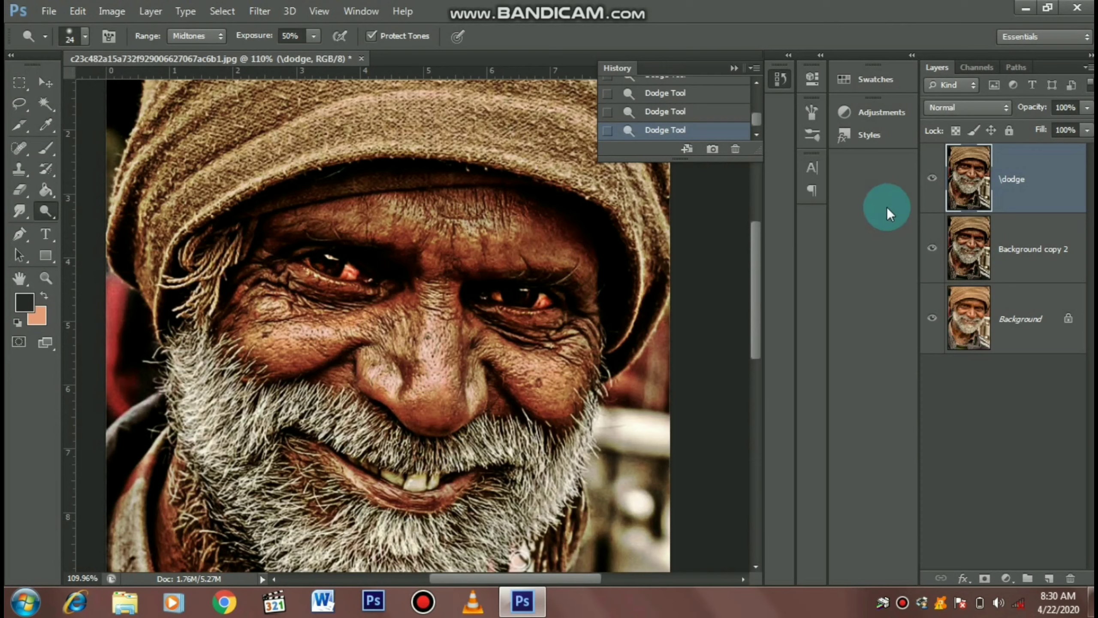
mouse_move(1038, 179)
left_mouse_down()
mouse_move(1031, 522)
mouse_move(1049, 578)
left_mouse_up()
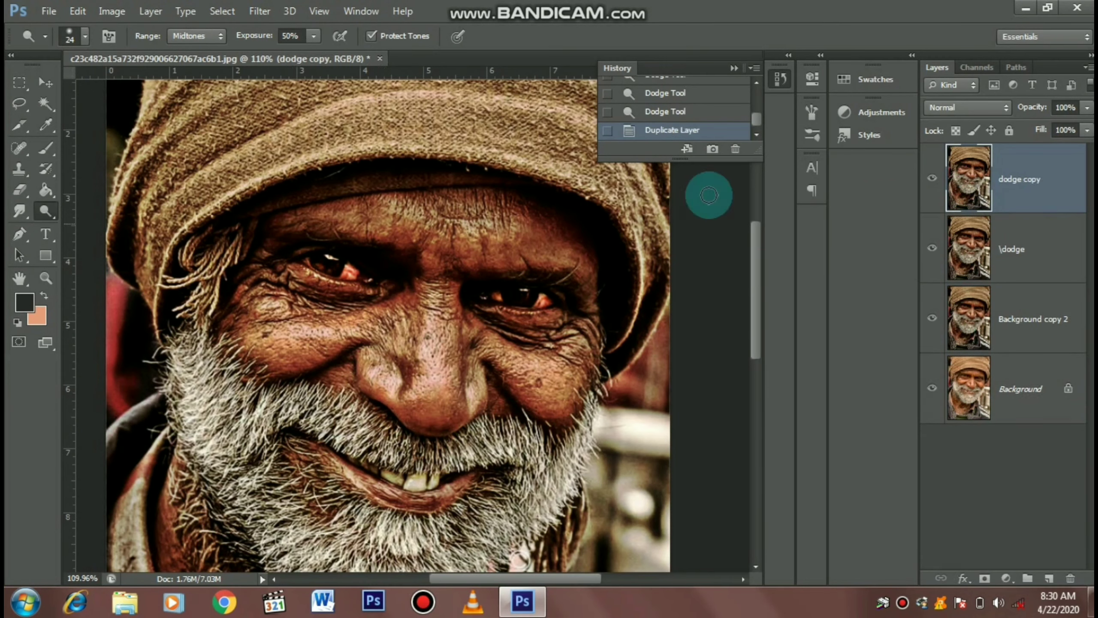
Rename the dodge copy layer to 'burn'.
double_click(1037, 178)
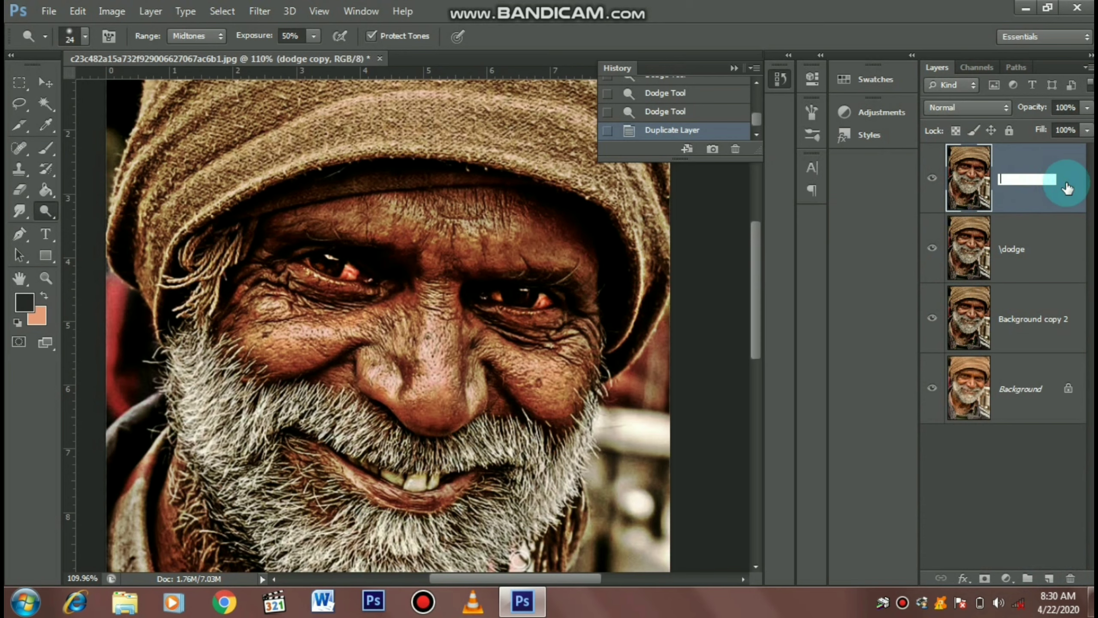
type("burn")
key("Return")
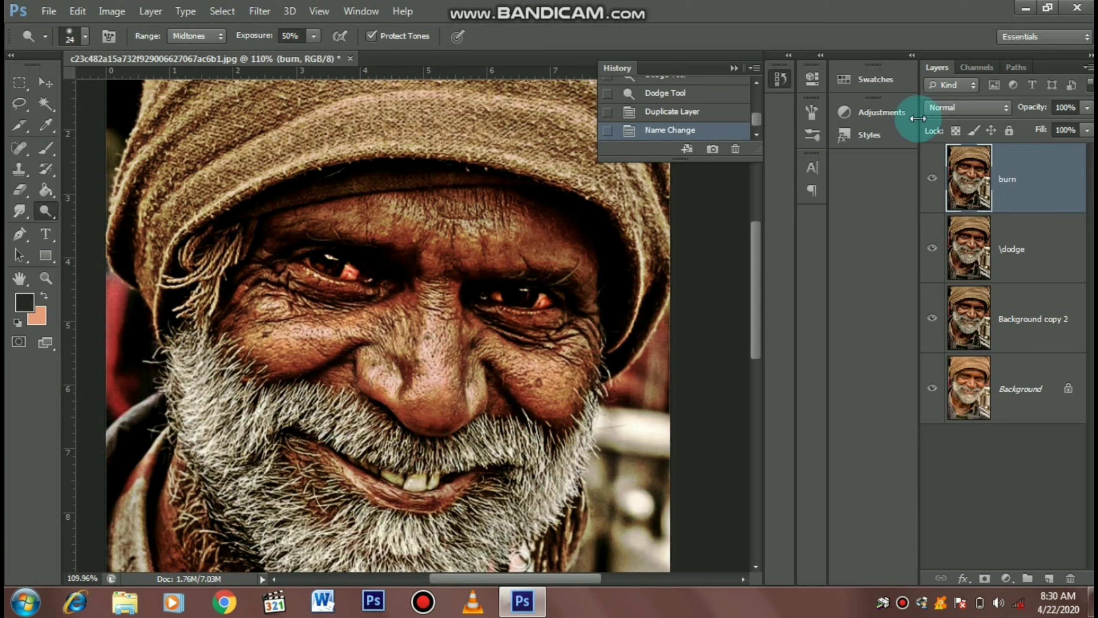
right_click(57, 214)
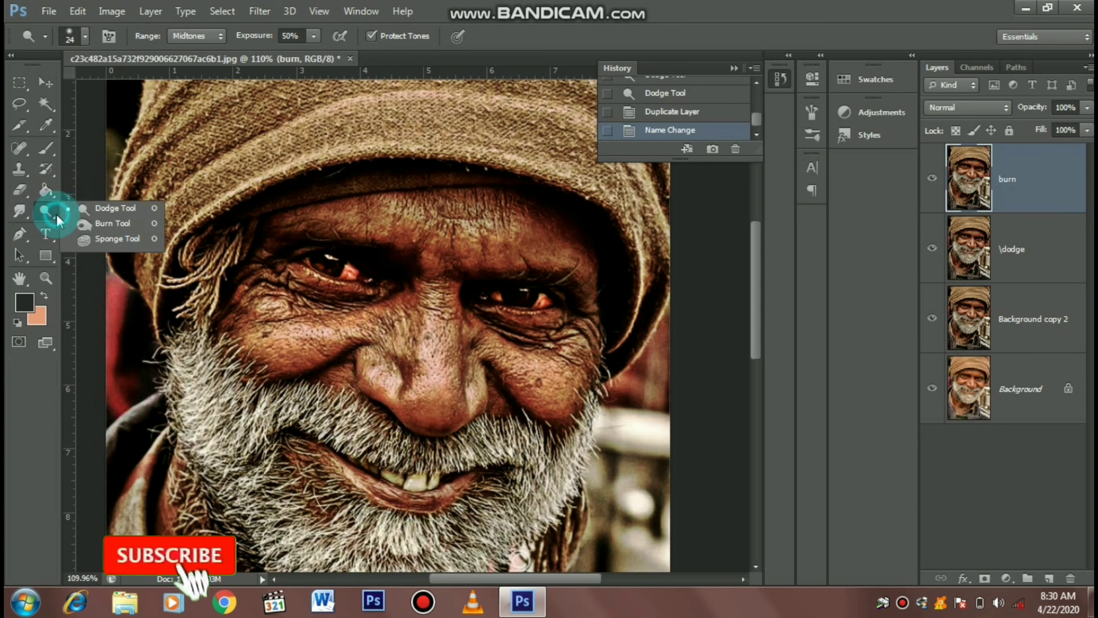
Switch to the Burn tool, darken a patch near the eye, and set an 8 px brush.
left_click(95, 223)
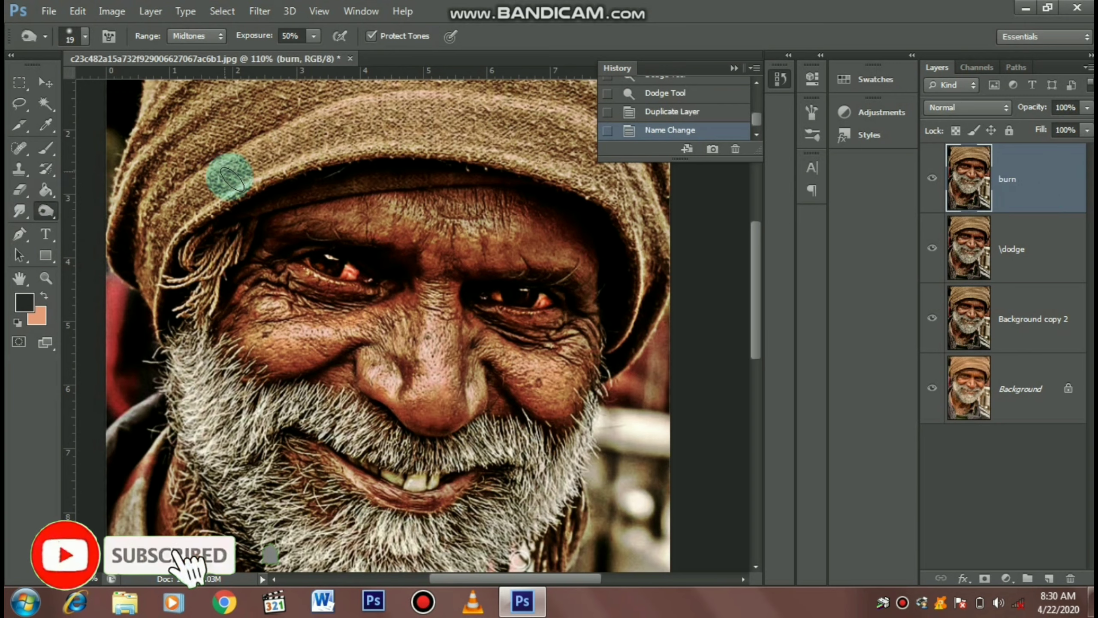
left_click(86, 37)
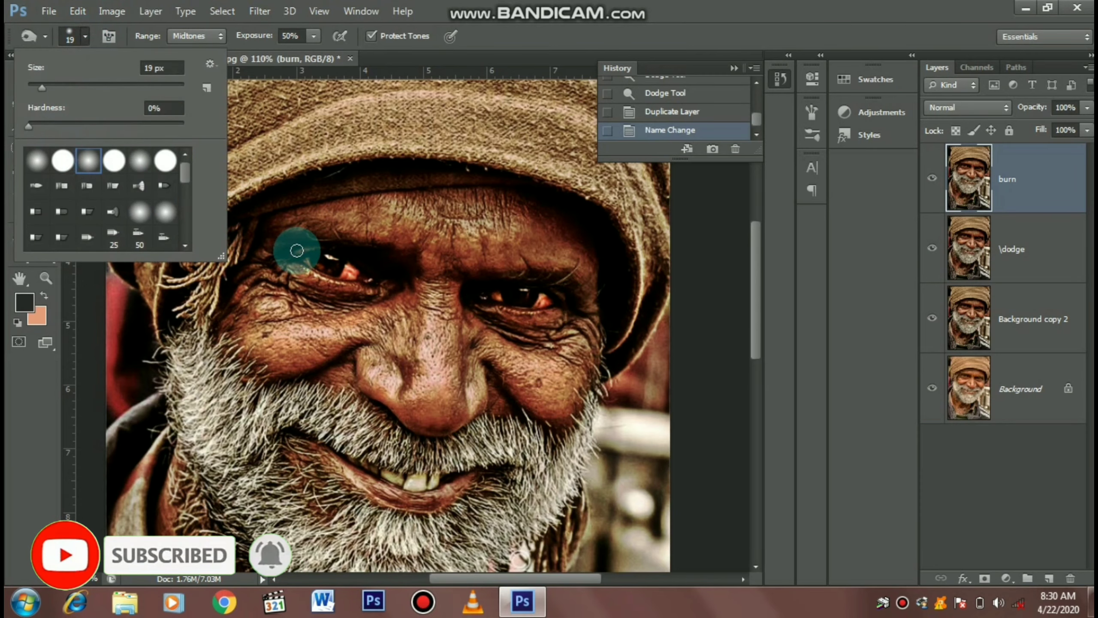
left_click_drag(305, 227, 392, 262)
scroll(322, 300, "up", 3)
scroll(322, 300, "up", 2)
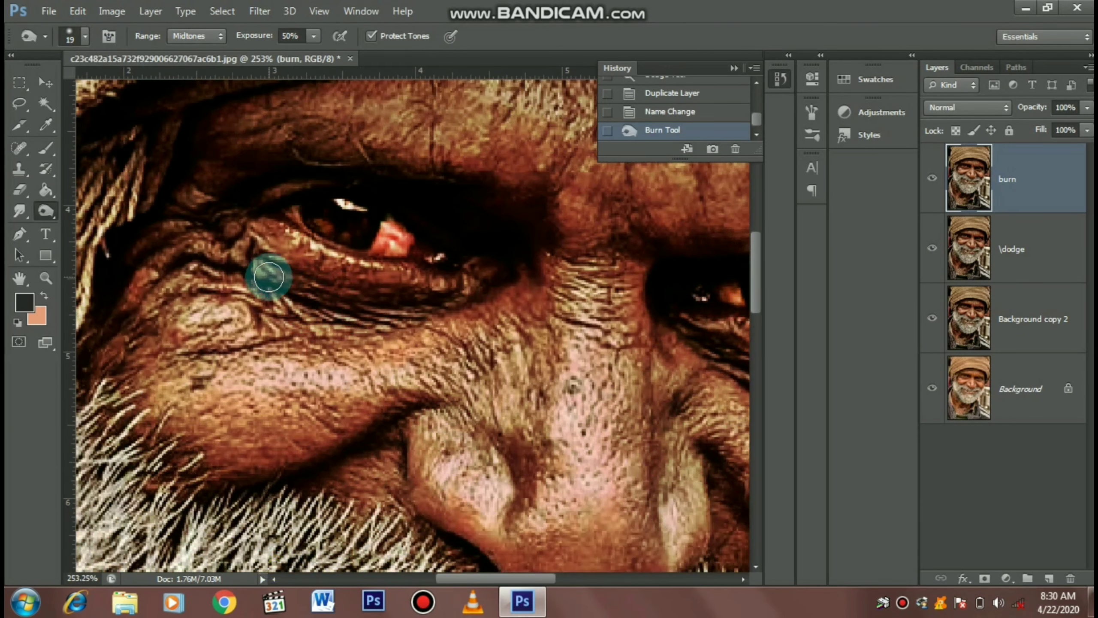
scroll(282, 272, "up", 1)
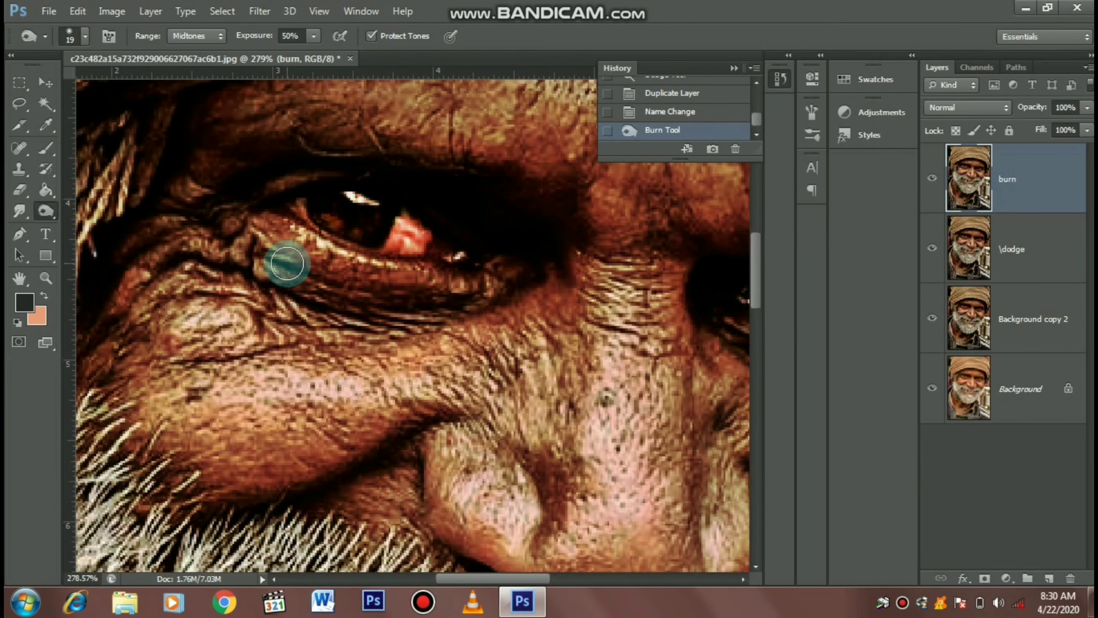
right_click(285, 266)
mouse_move(318, 299)
left_mouse_down()
mouse_move(399, 304)
mouse_move(184, 245)
mouse_move(233, 245)
mouse_move(106, 314)
left_mouse_up()
Burn the wrinkles below the eye, the cheek creases, beside the nose and under the right eye.
left_click(245, 246)
left_click_drag(121, 312, 152, 374)
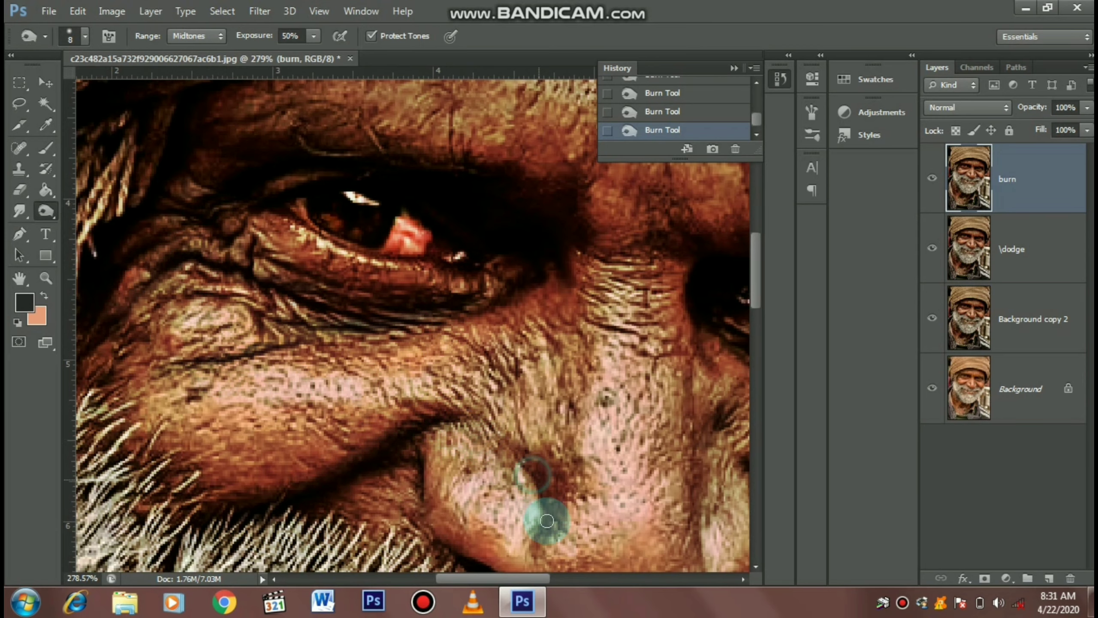
left_click(541, 466)
scroll(453, 392, "right", 8)
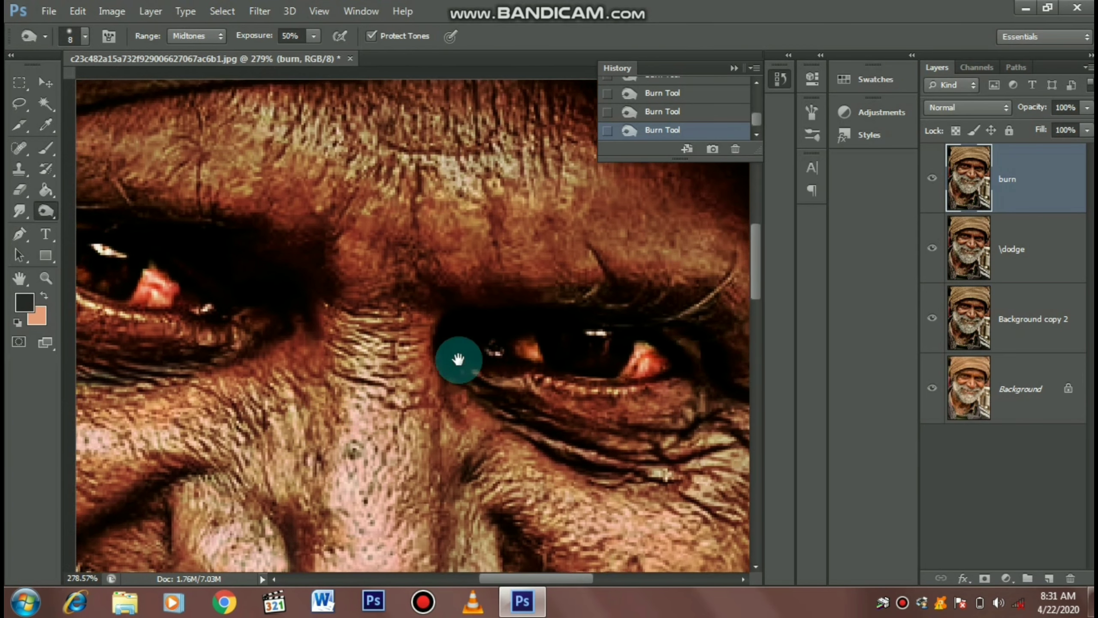
scroll(461, 360, "up", 2)
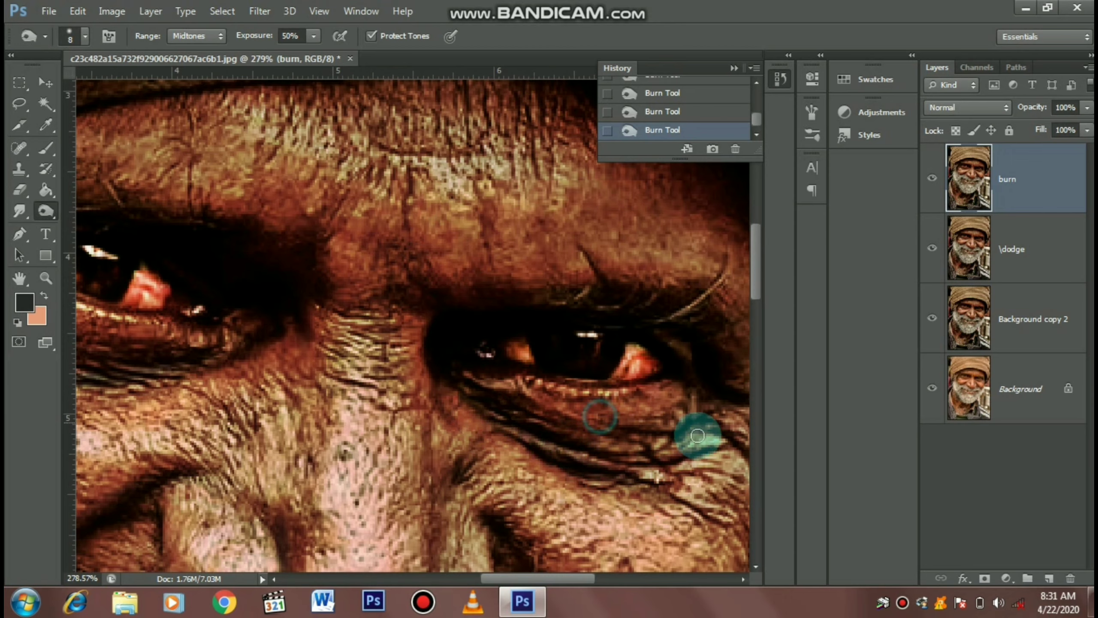
left_click(665, 461)
scroll(627, 450, "down", 5)
scroll(562, 431, "up", 2)
scroll(536, 416, "up", 2)
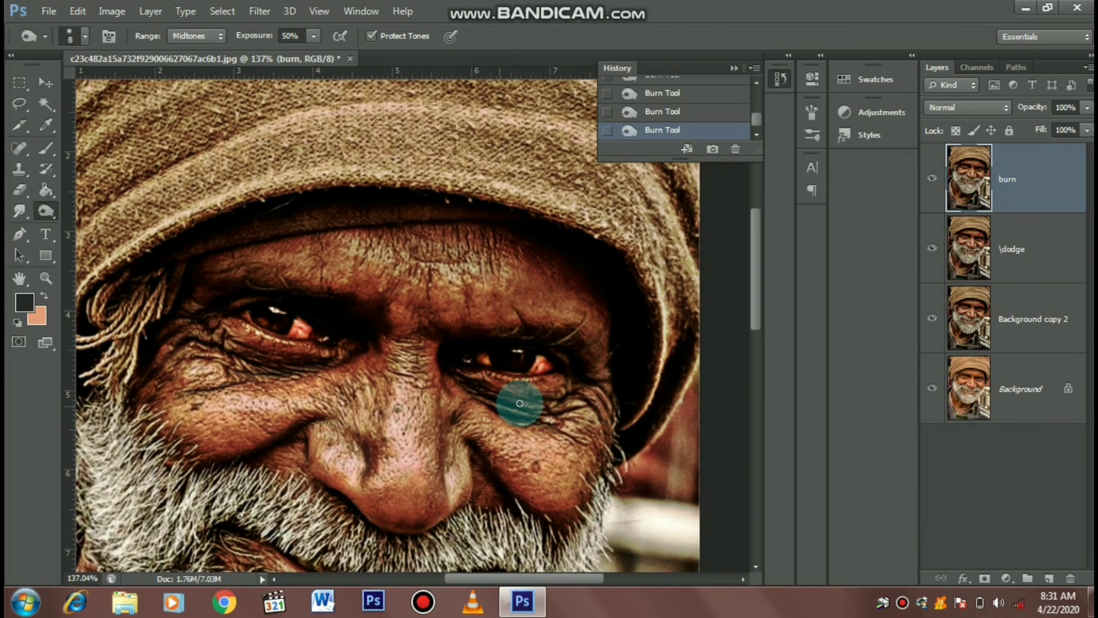
scroll(562, 398, "up", 2)
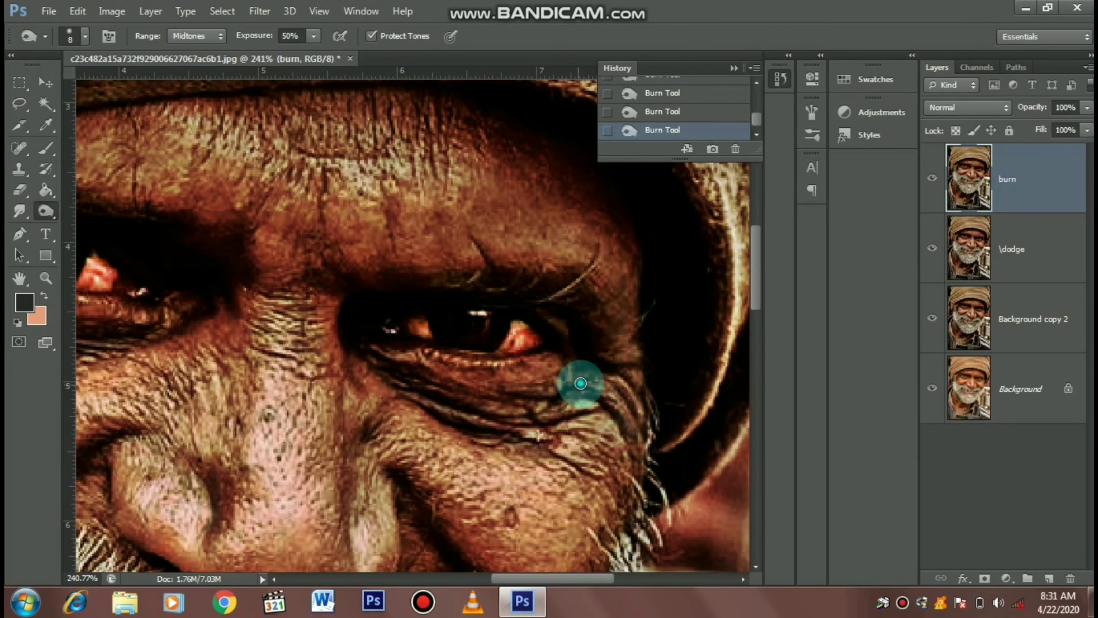
Darken the eyebrow, more cheek creases and the shadow along the side of the nose.
left_click(601, 364)
left_click(558, 294)
left_click(511, 284)
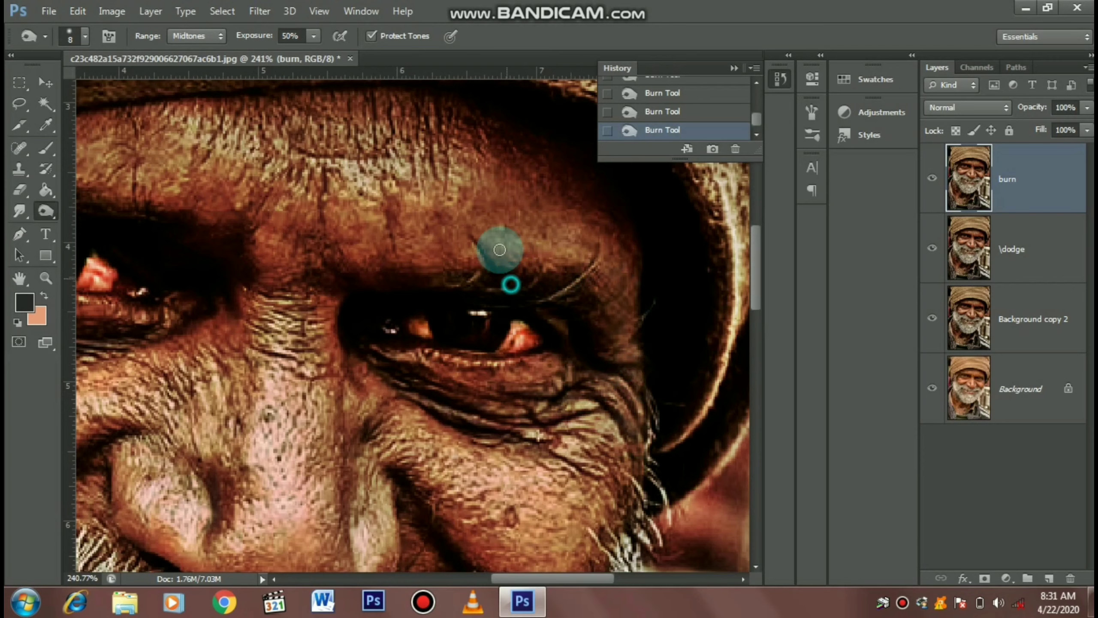
left_click(532, 449)
left_click(613, 491)
left_click(350, 487)
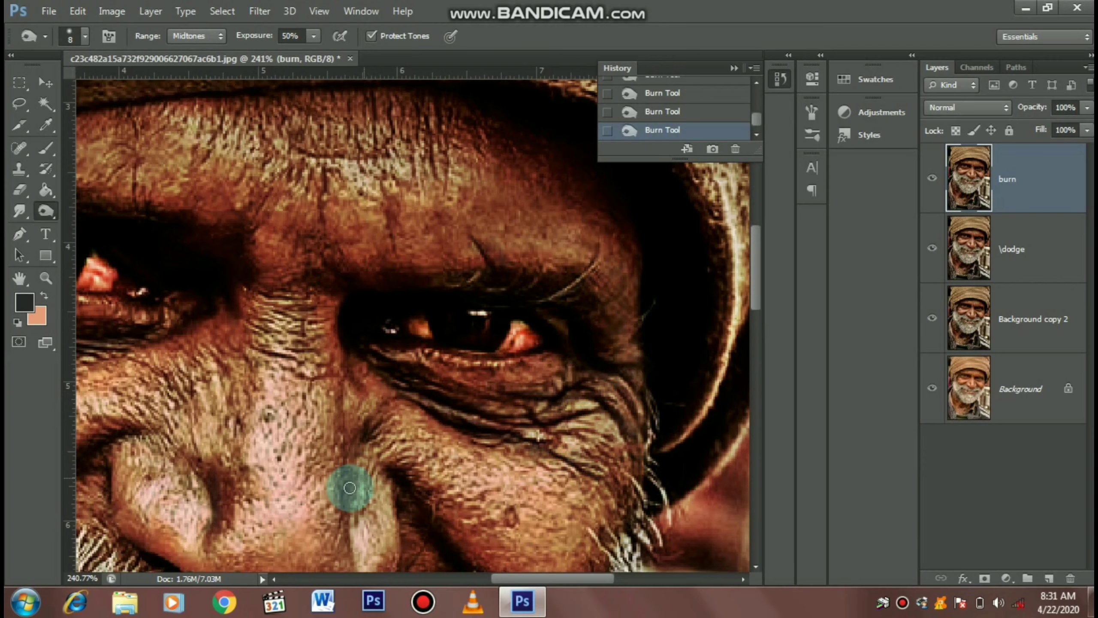
mouse_move(344, 528)
left_mouse_down()
mouse_move(355, 414)
mouse_move(491, 436)
mouse_move(361, 251)
mouse_move(329, 232)
mouse_move(322, 285)
mouse_move(336, 189)
mouse_move(412, 287)
mouse_move(413, 257)
mouse_move(483, 290)
mouse_move(459, 238)
mouse_move(582, 282)
mouse_move(402, 245)
mouse_move(350, 265)
mouse_move(341, 225)
mouse_move(395, 198)
mouse_move(350, 152)
mouse_move(289, 147)
mouse_move(347, 160)
left_mouse_up()
scroll(347, 160, "down", 3, "alt")
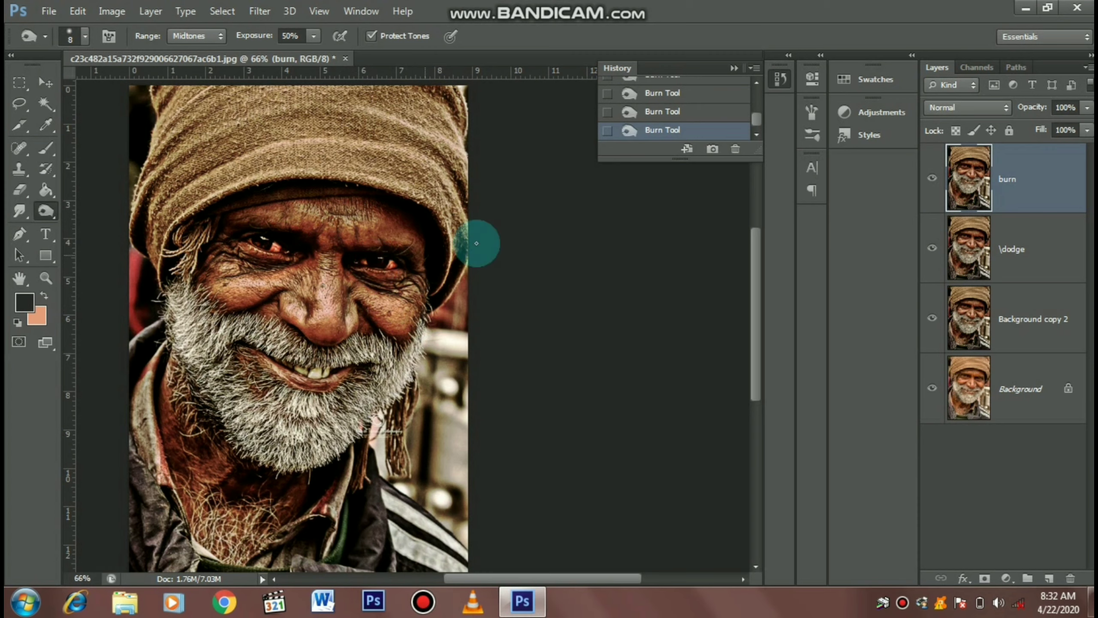
Add a new layer topped by a Violet, Orange linear gradient fill layer at 90°.
left_click(1050, 577)
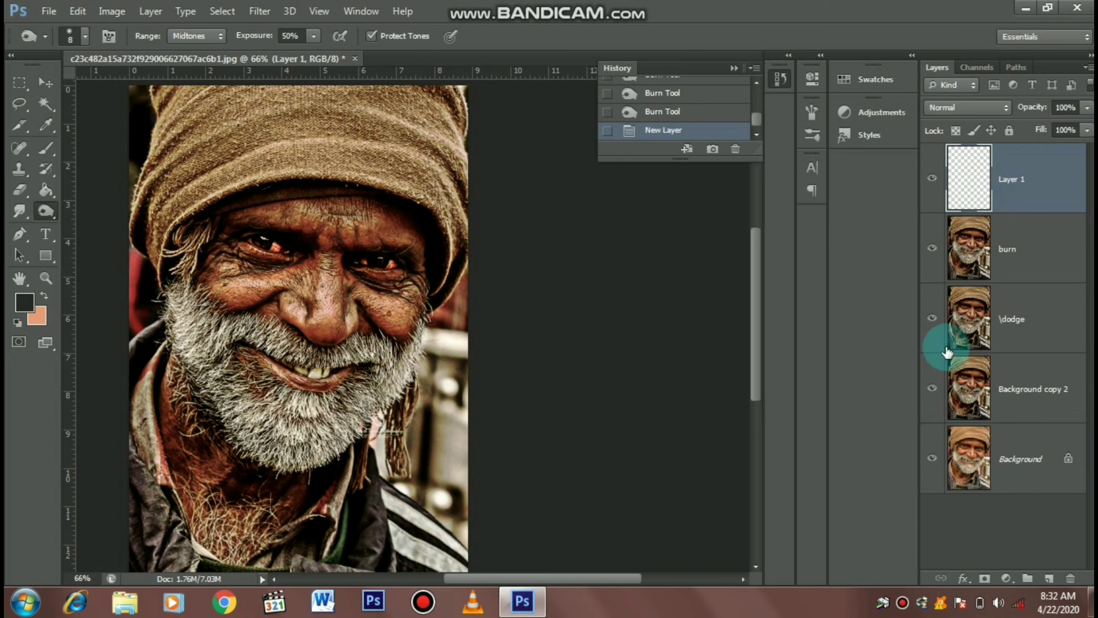
left_click(1005, 580)
left_click(977, 246)
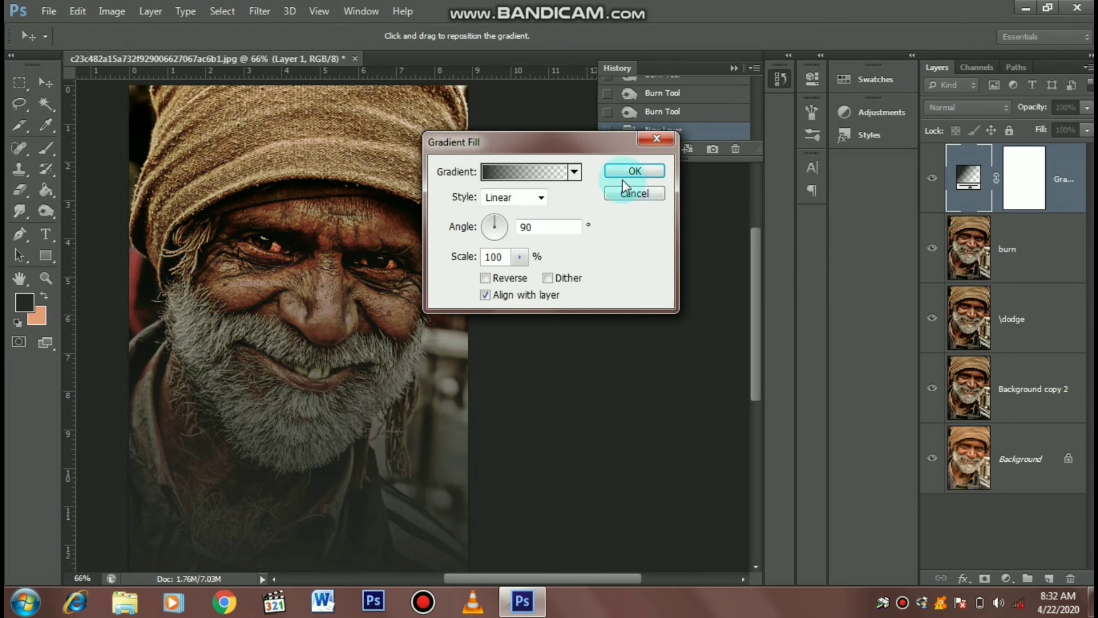
left_click(575, 172)
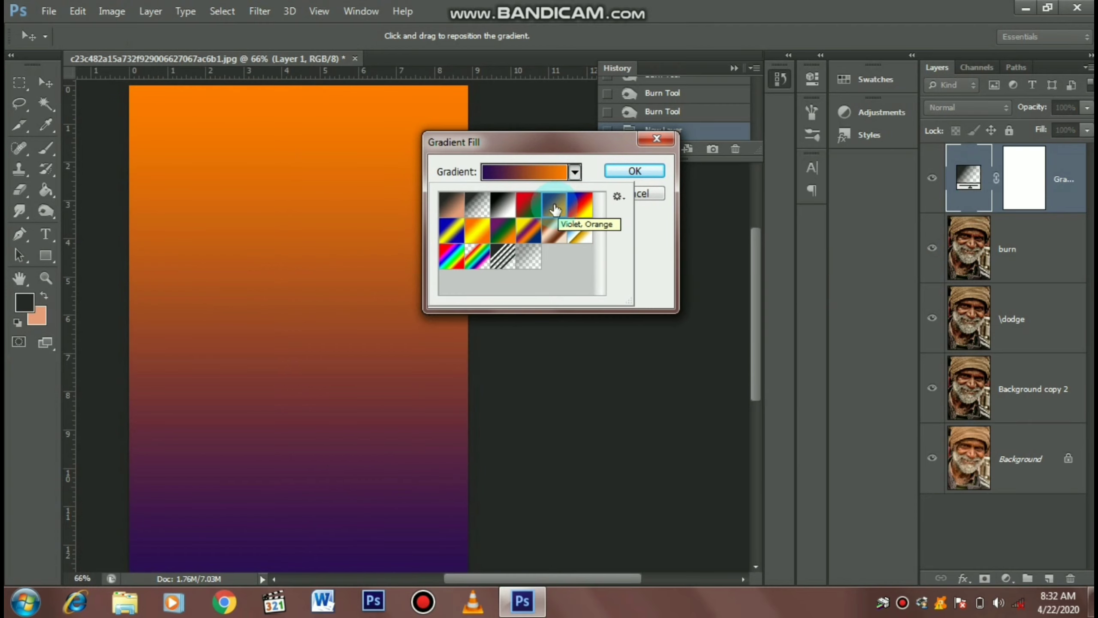
left_click(631, 171)
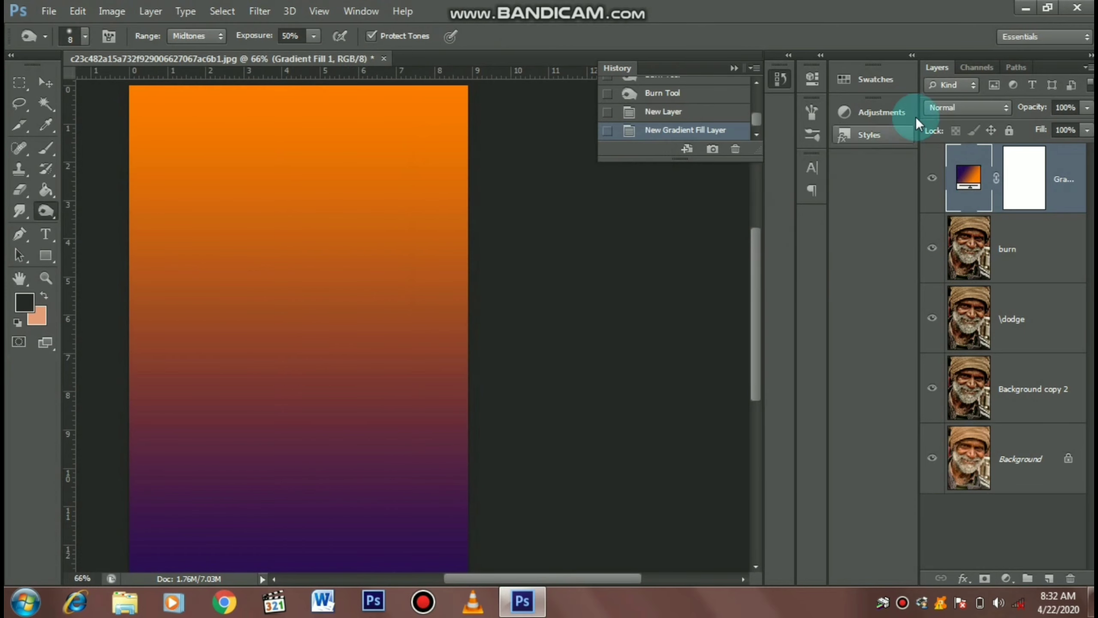
left_click(965, 107)
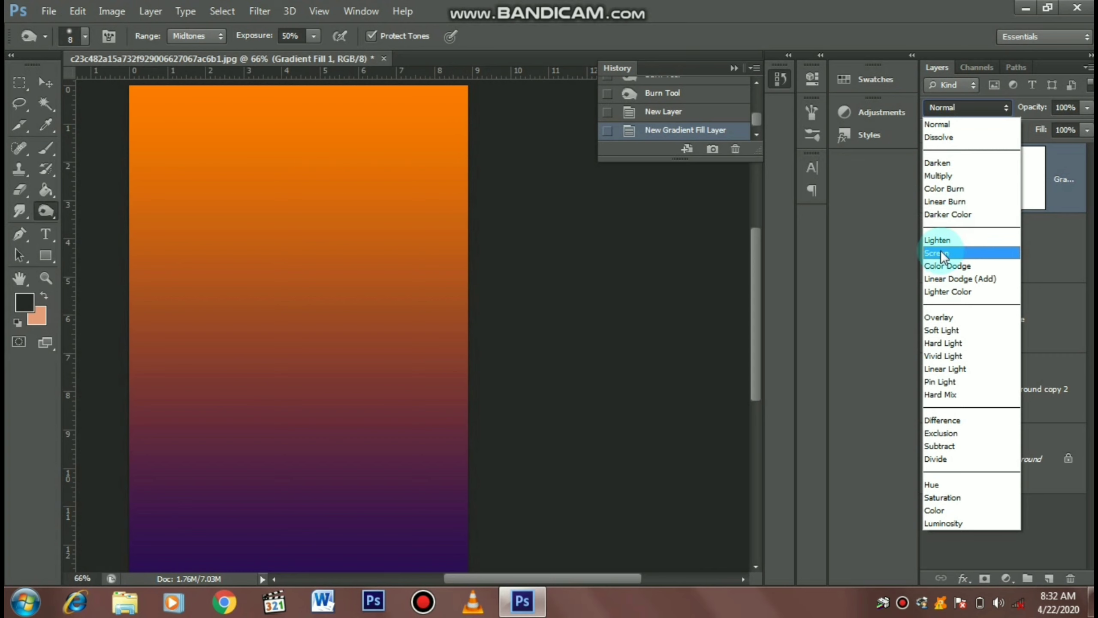
Switch the gradient fill layer to Screen blend mode and lower its fill to 11%.
left_click(941, 253)
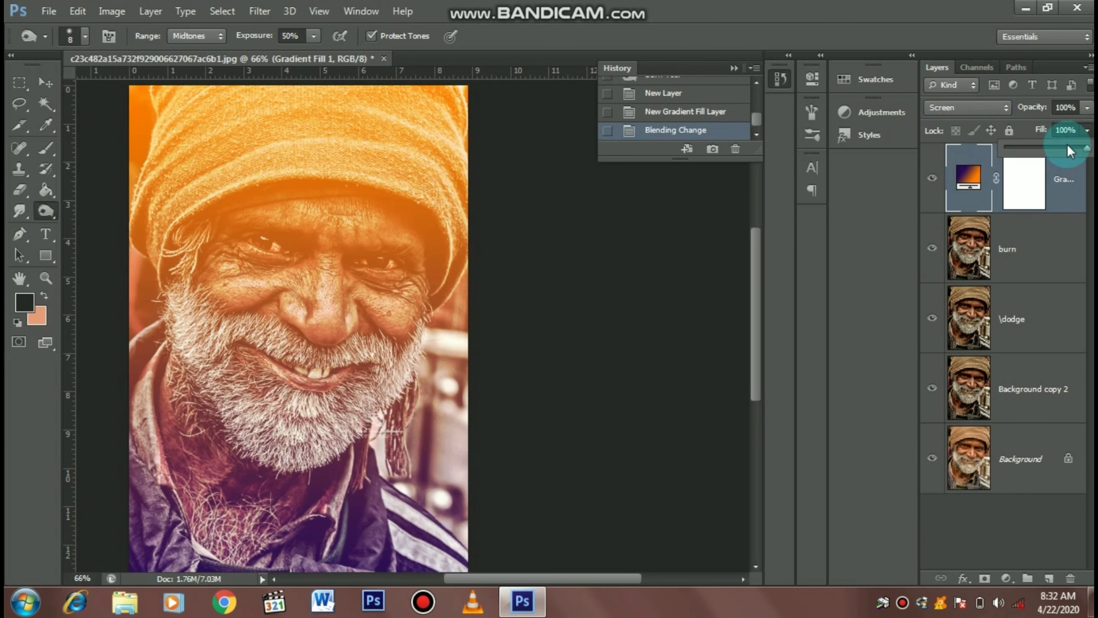
left_click_drag(1037, 152, 1014, 158)
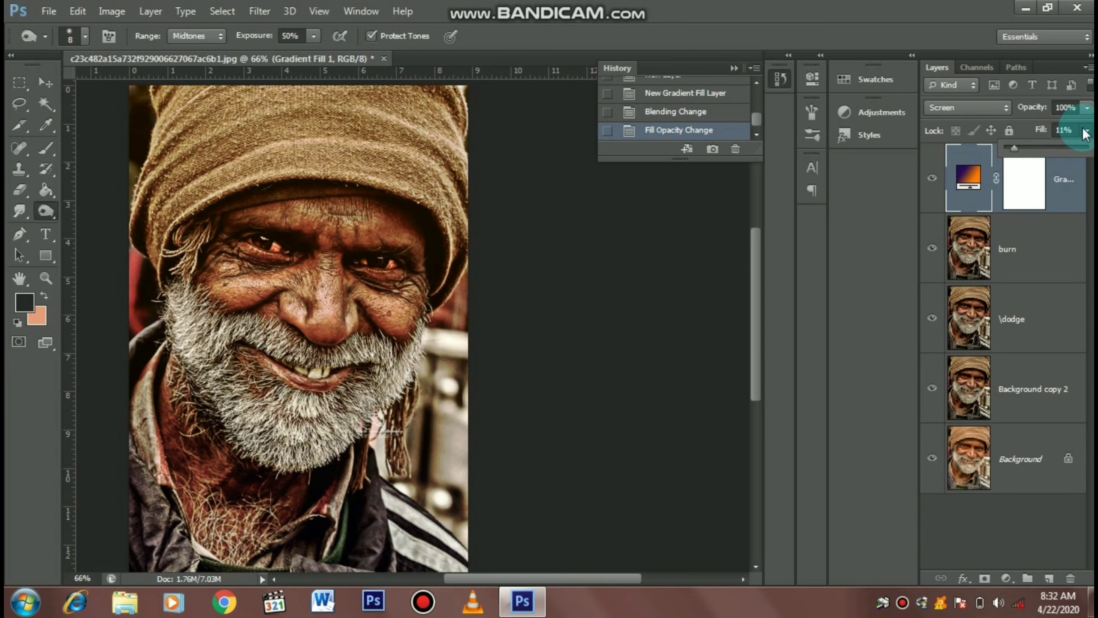